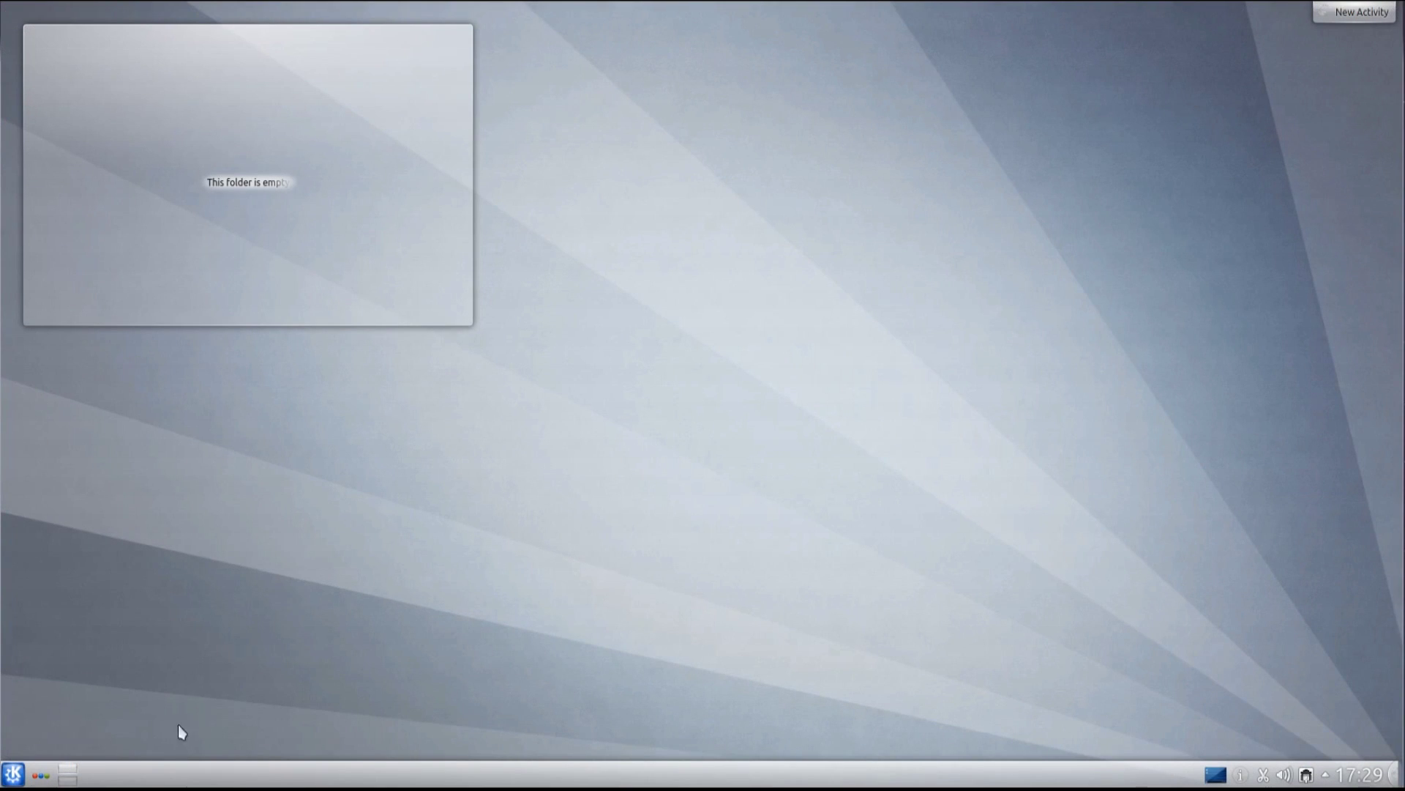
Browse the launcher's application categories, peek into Internet, then close the launcher.
click(12, 775)
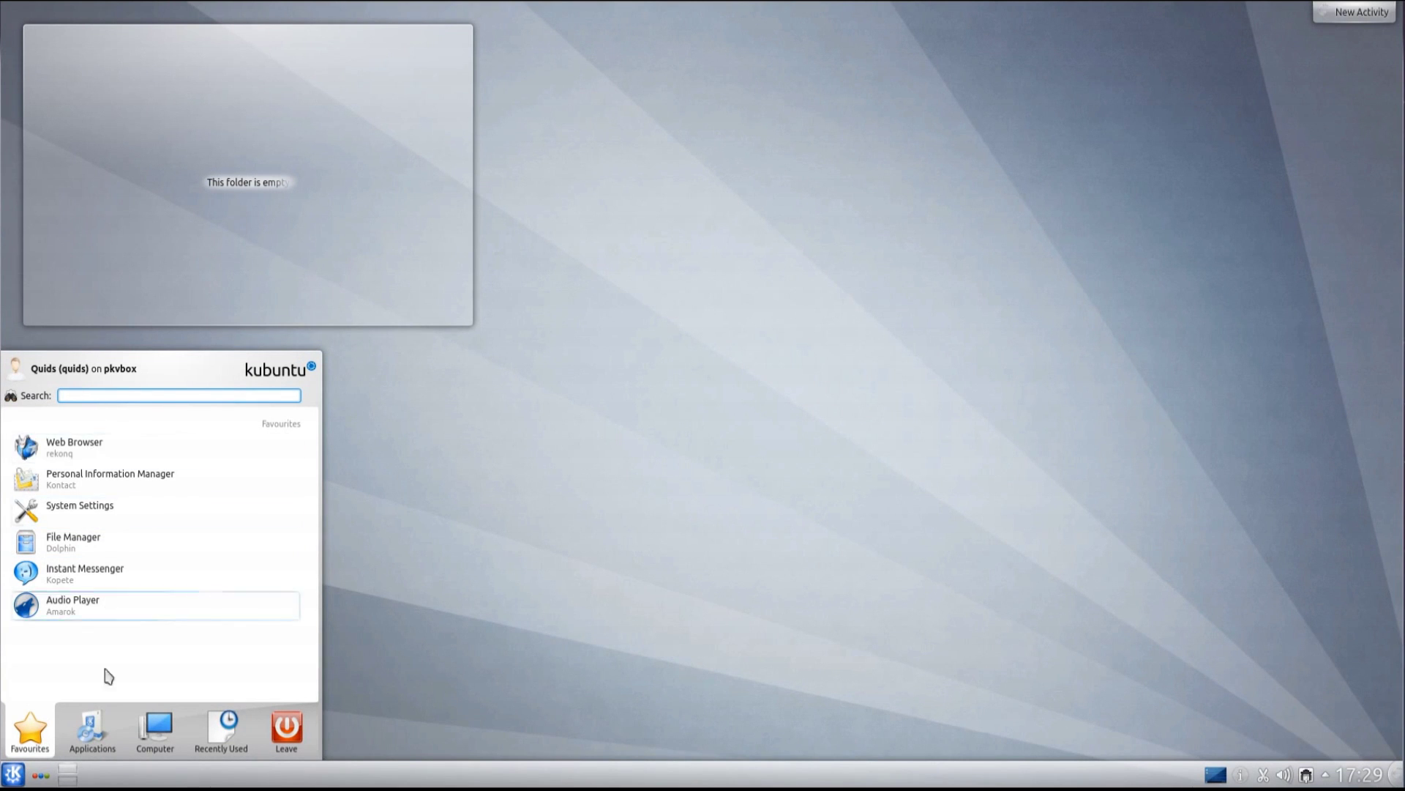
click(92, 728)
scroll(109, 669, down, 1)
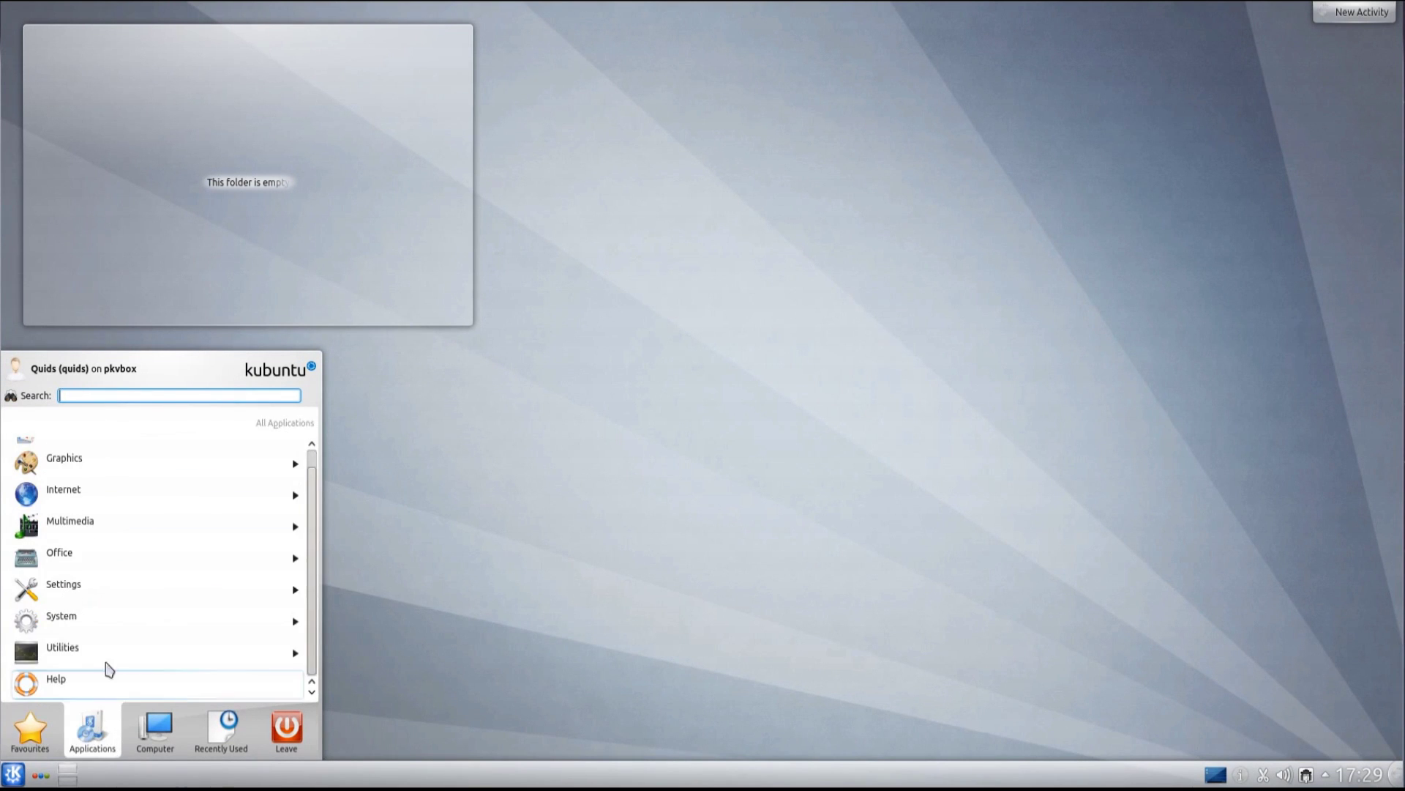
click(129, 494)
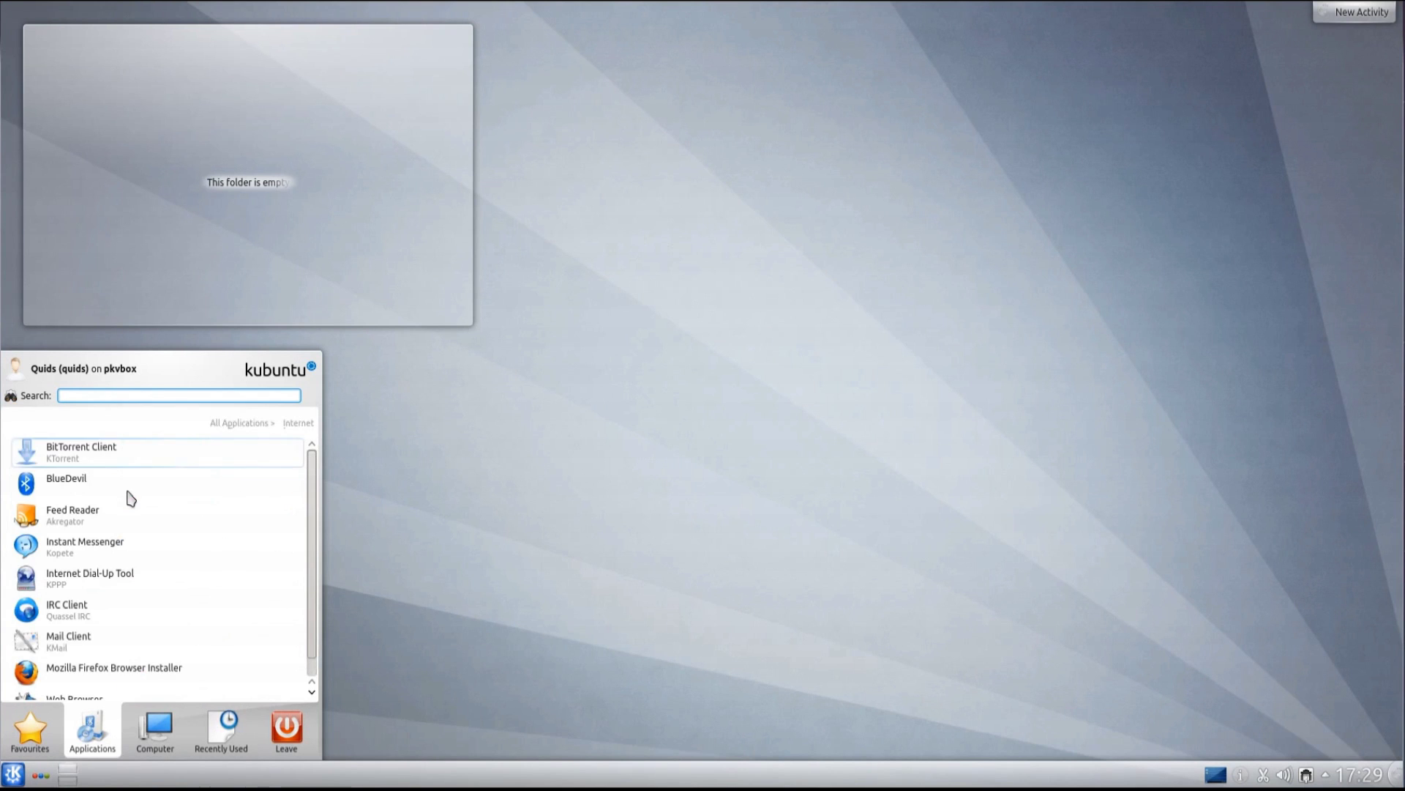
click(232, 431)
click(366, 650)
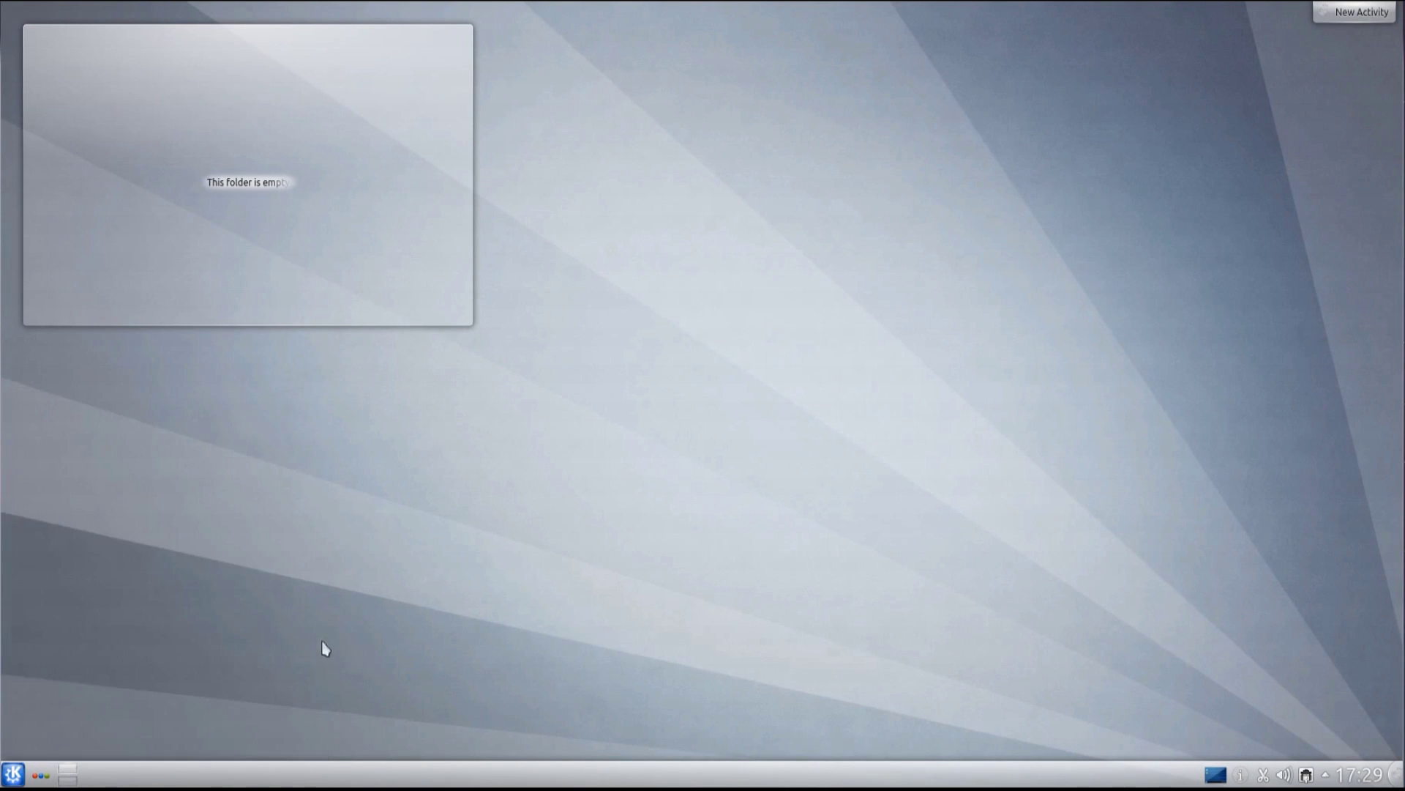
Open Add Widgets from the desktop menu and drag the Bouncy Ball widget onto the desktop.
right_click(436, 704)
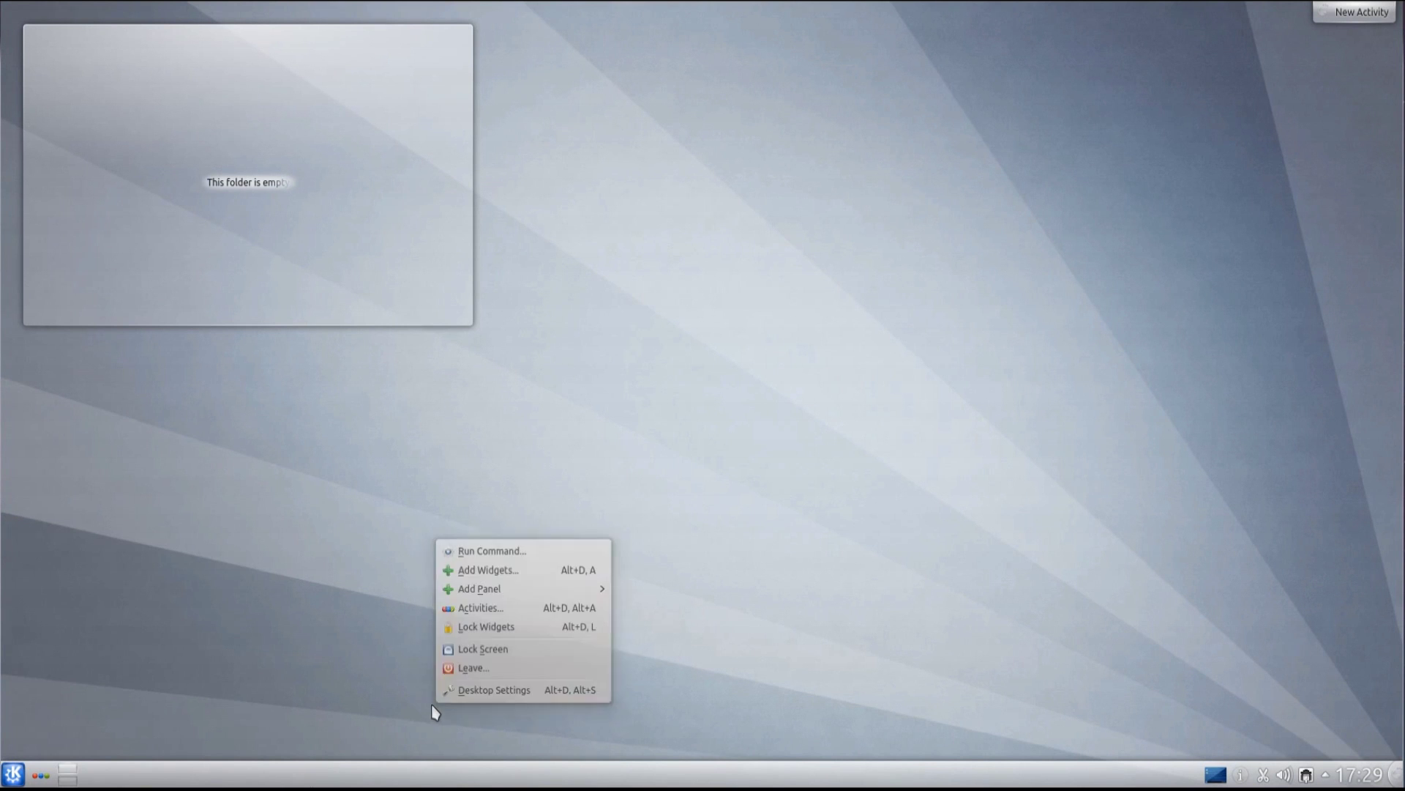
click(511, 573)
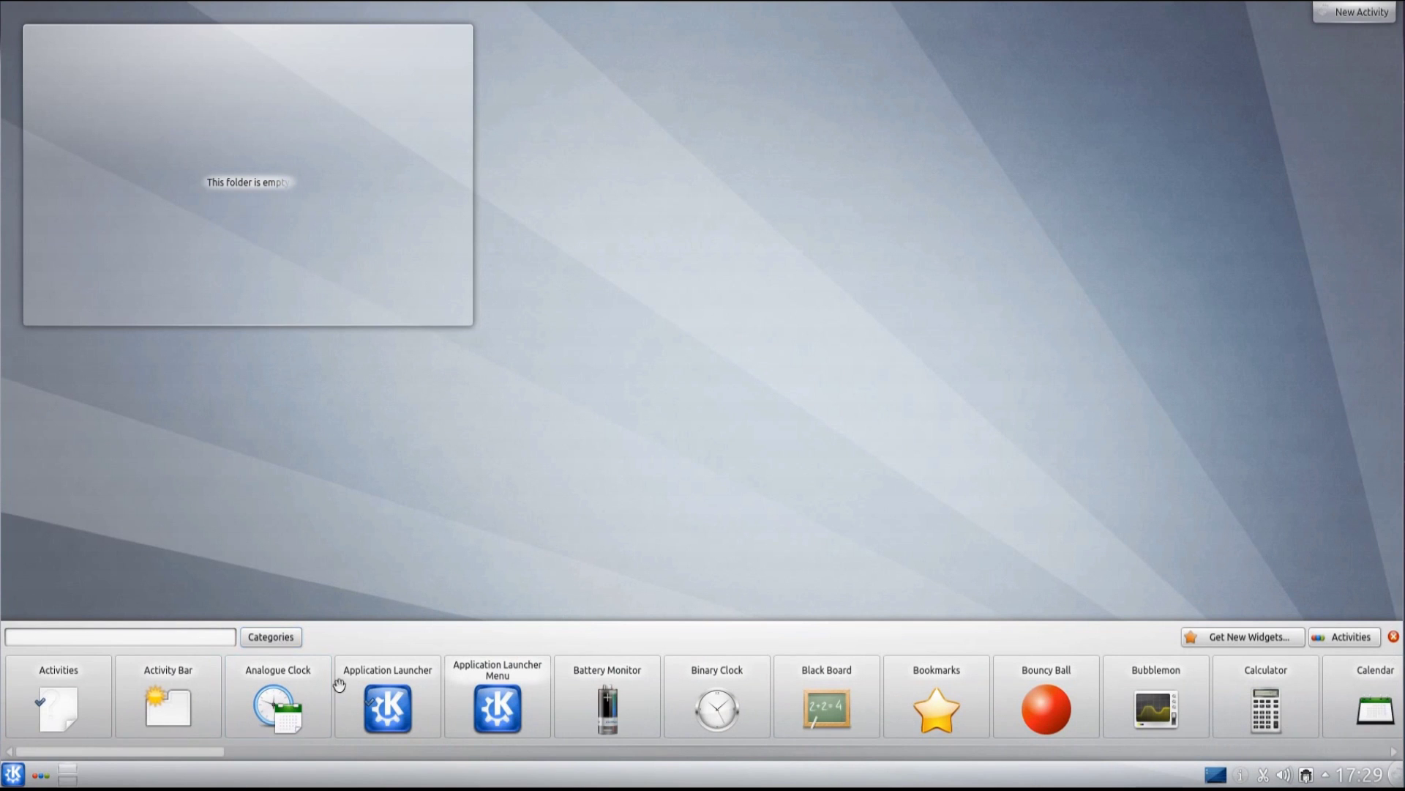
scroll(417, 674, right, 5)
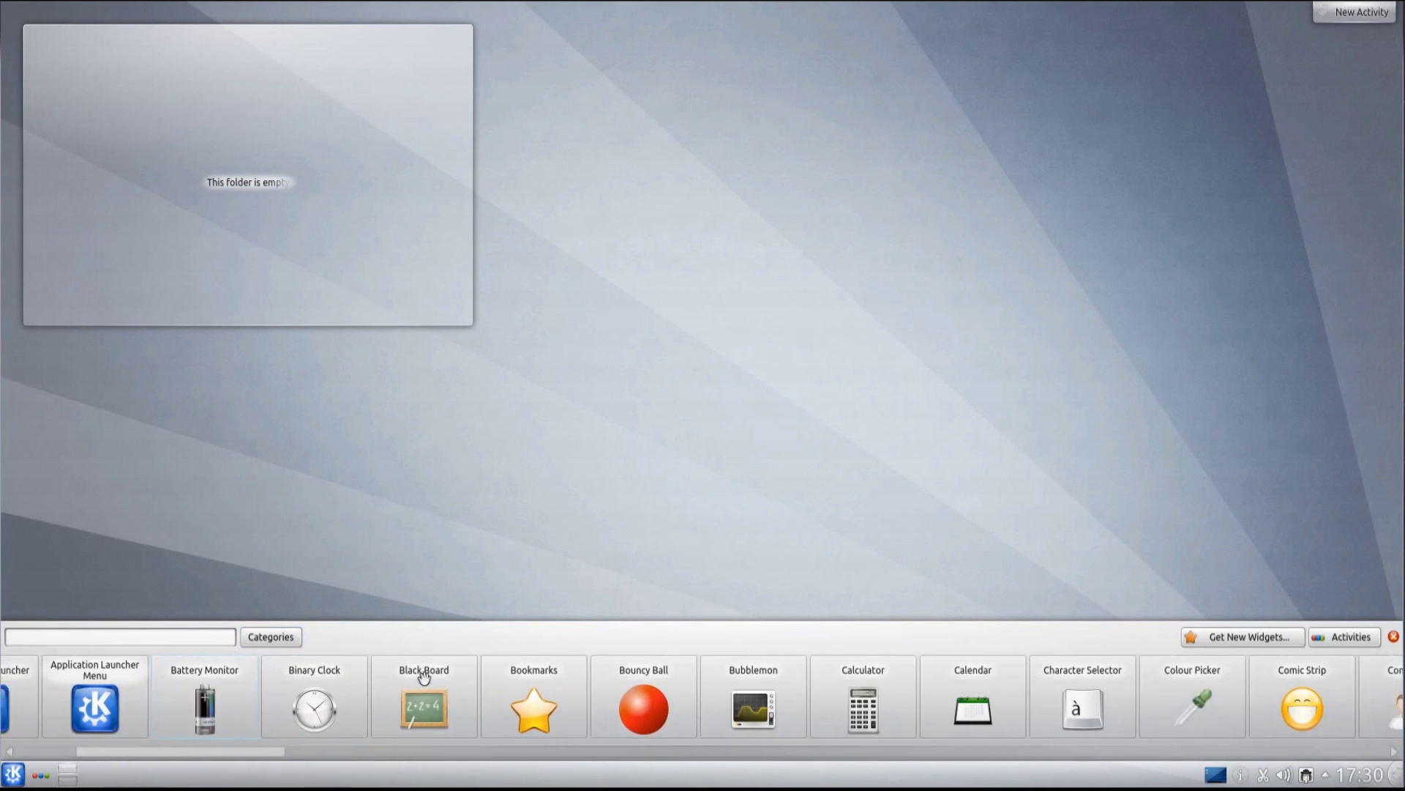
scroll(424, 677, right, 1)
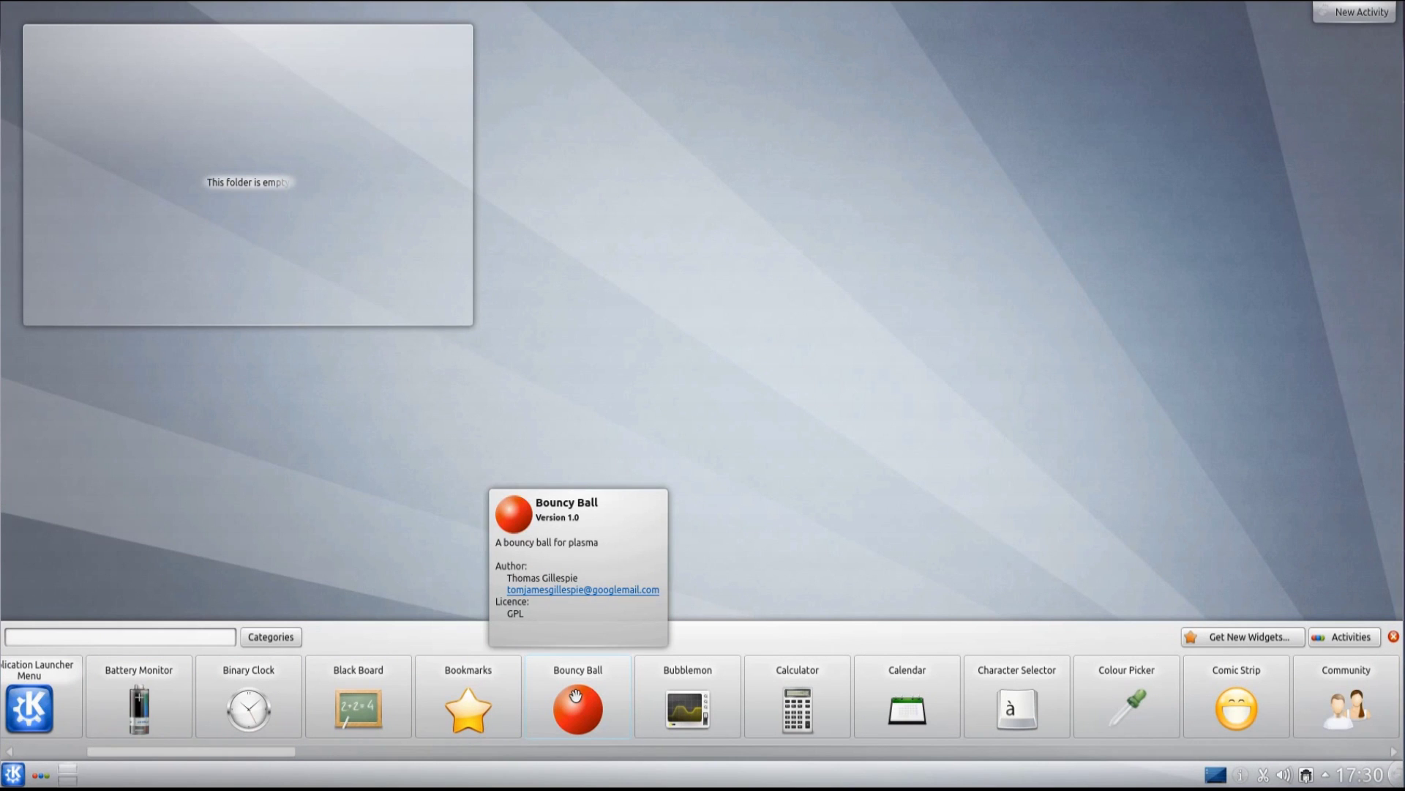
drag(575, 693, 578, 370)
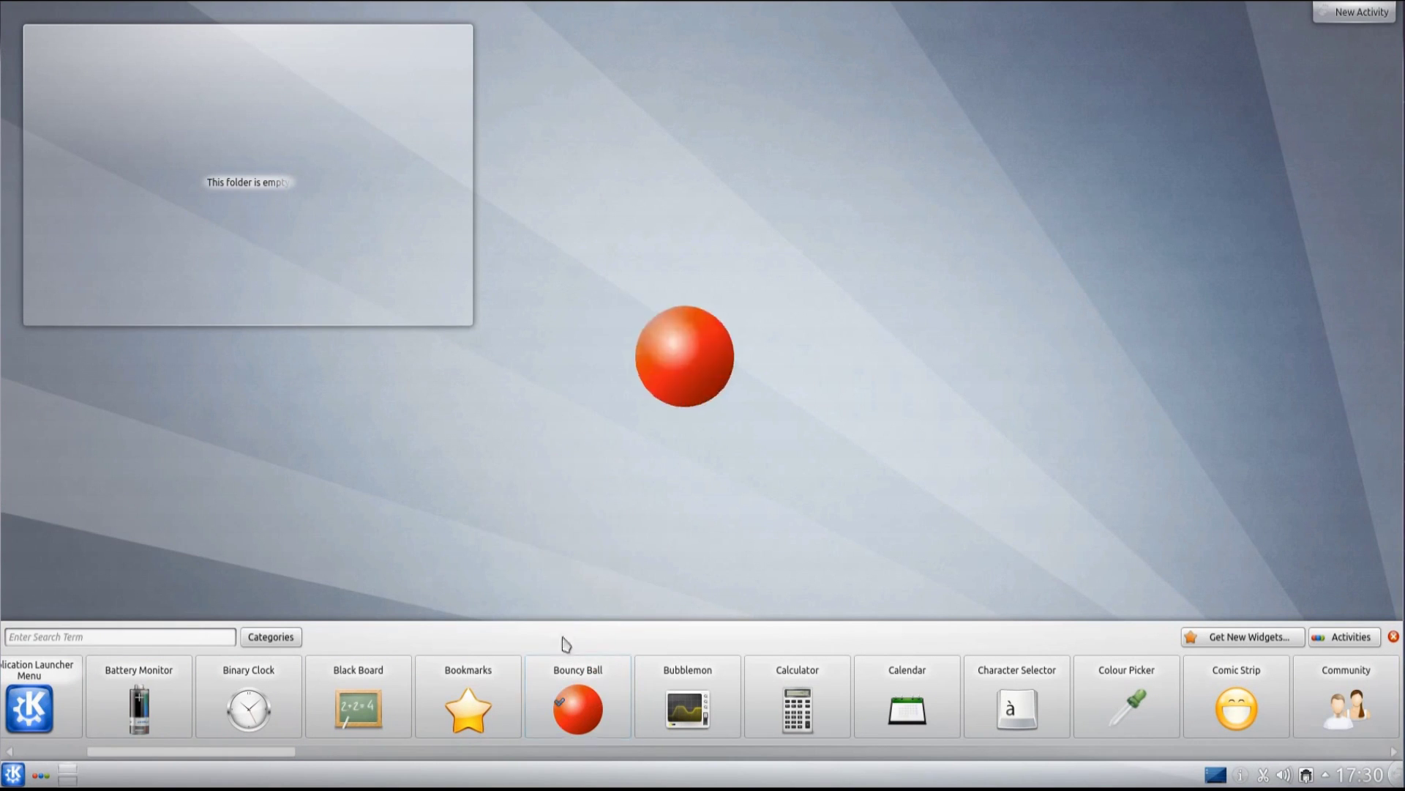
Fling the Bouncy Ball so it bounces across the desktop to the right.
drag(576, 575, 615, 505)
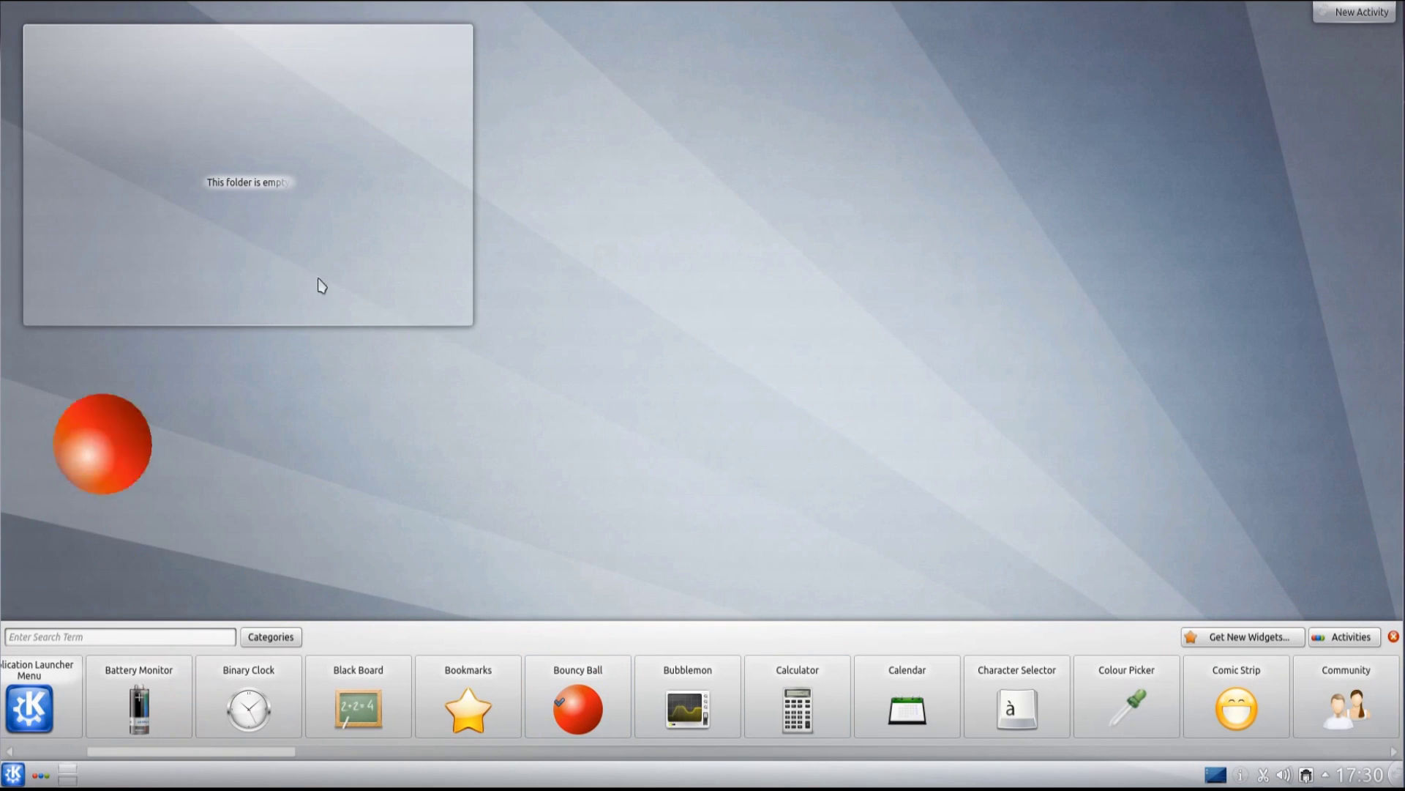
drag(424, 276, 982, 288)
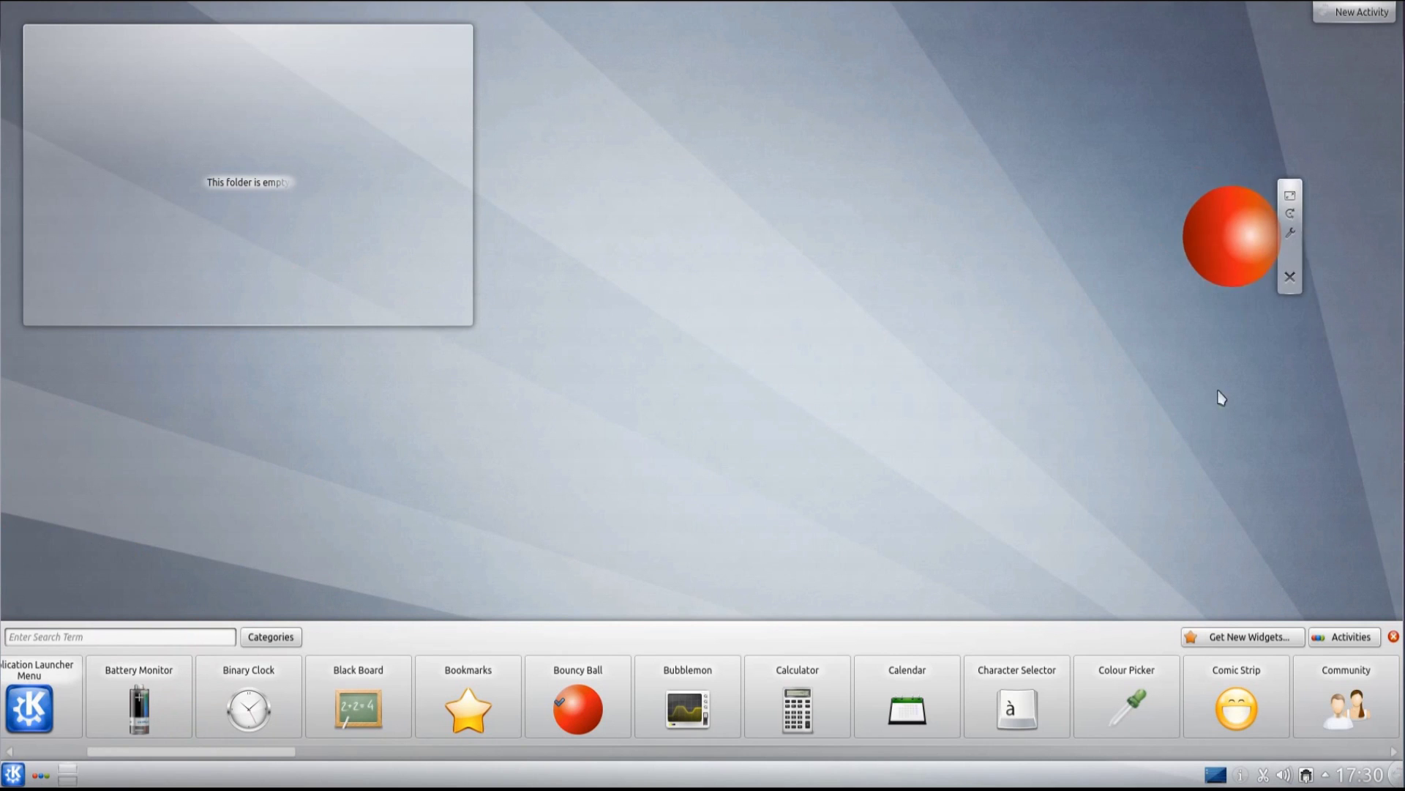
mouse_move(626, 677)
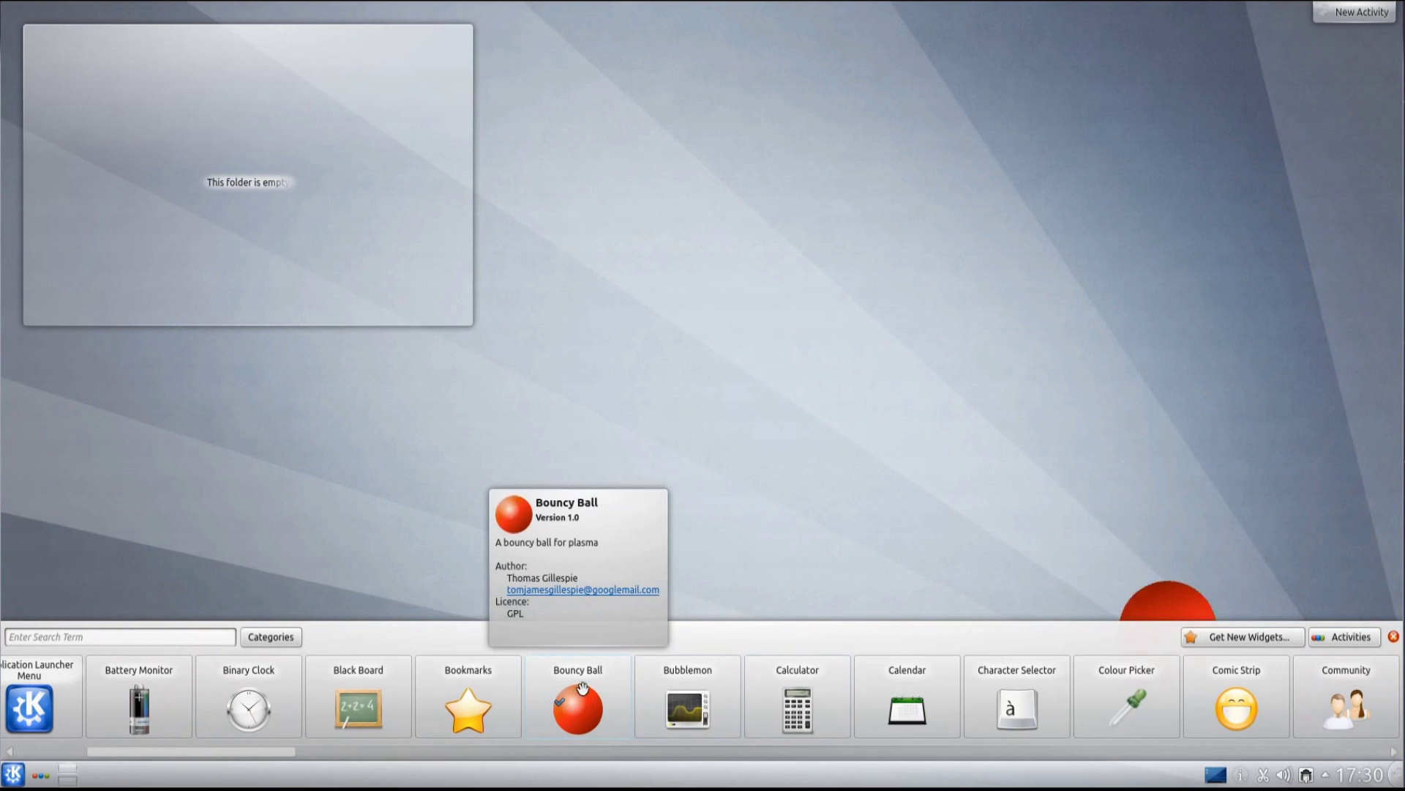
scroll(642, 672, down, 2)
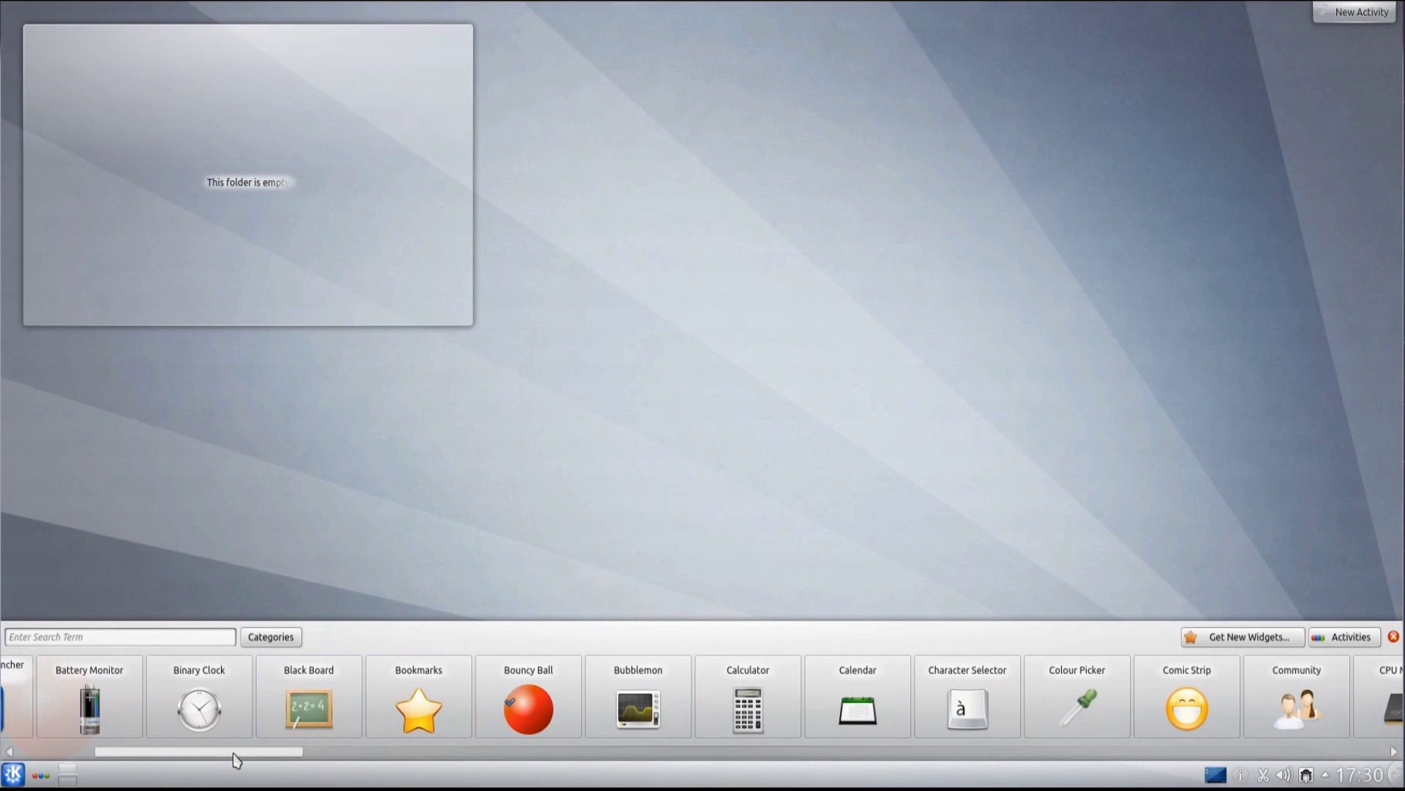
Scroll the widget explorer to Life, add it to the desktop, then scroll to the list's end.
drag(235, 760, 430, 733)
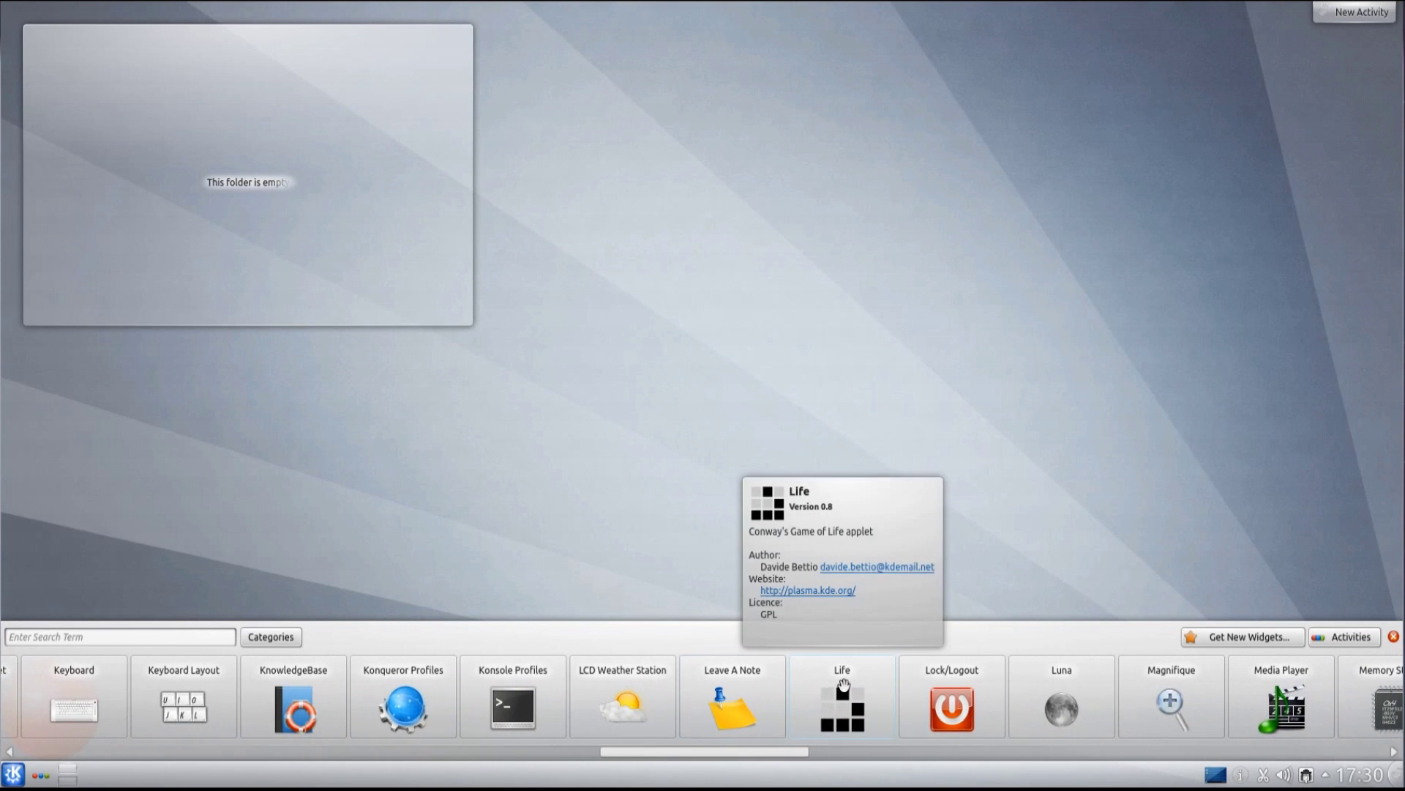
double_click(844, 685)
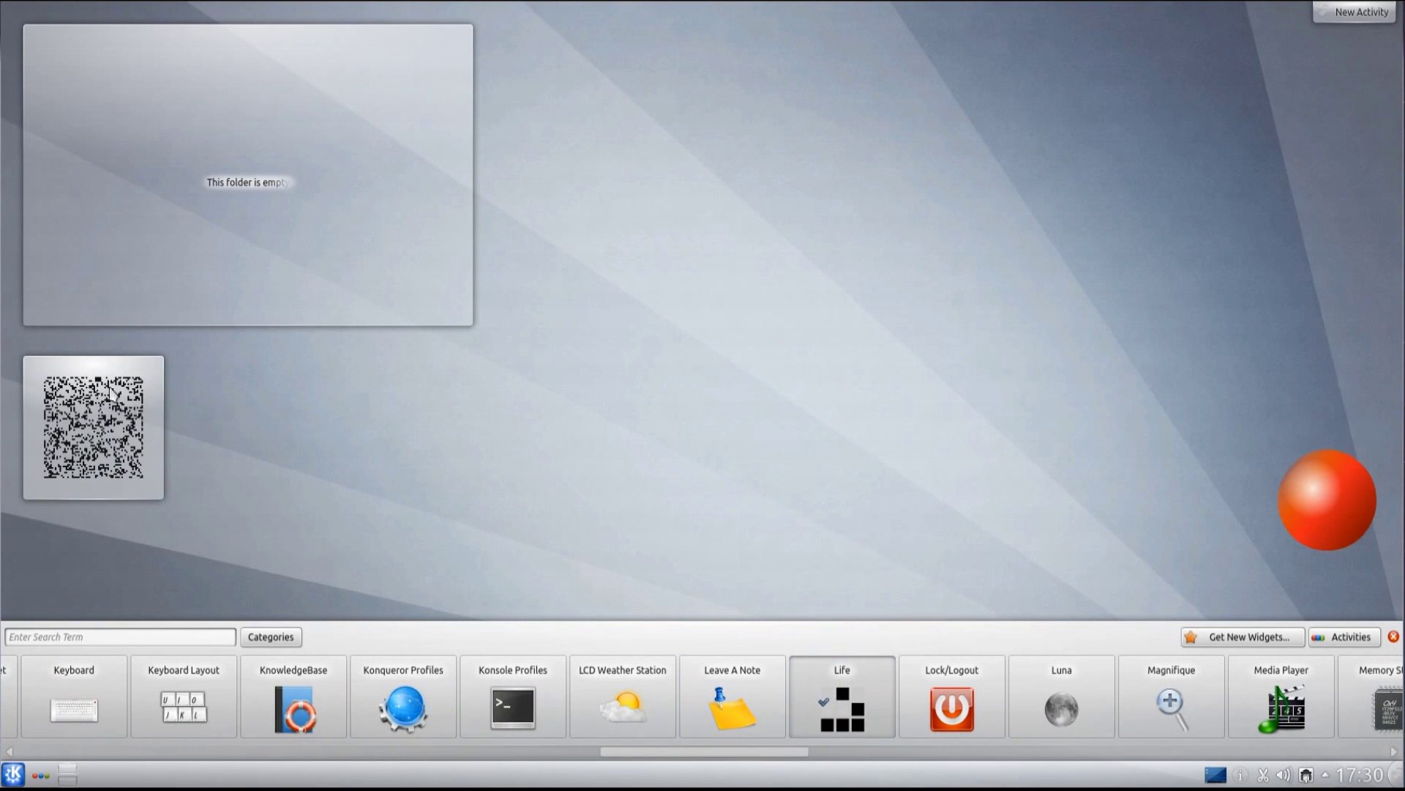
drag(686, 758, 1269, 761)
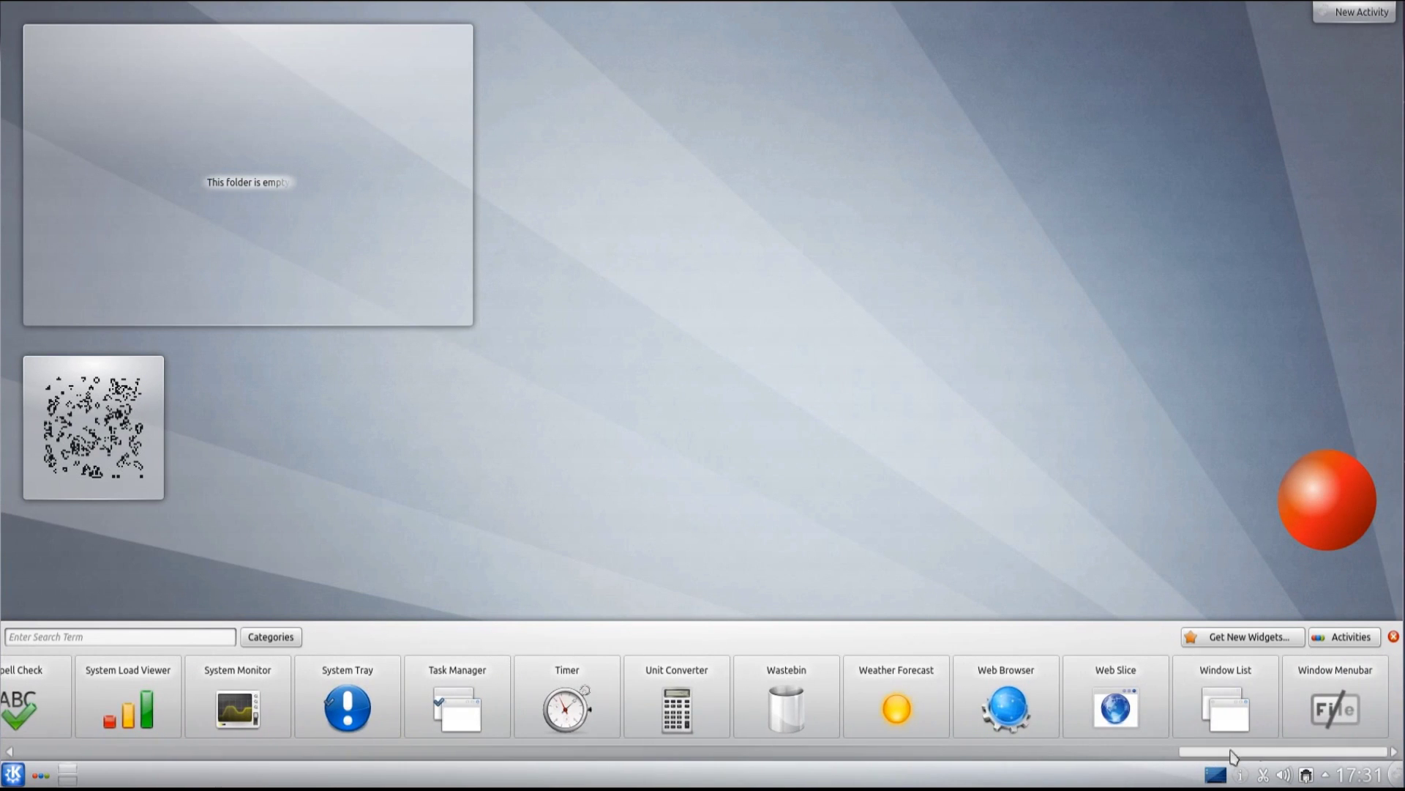
Open the launcher's application list and look through the Games and Card Games categories.
click(14, 774)
click(92, 728)
scroll(78, 448, up, 1)
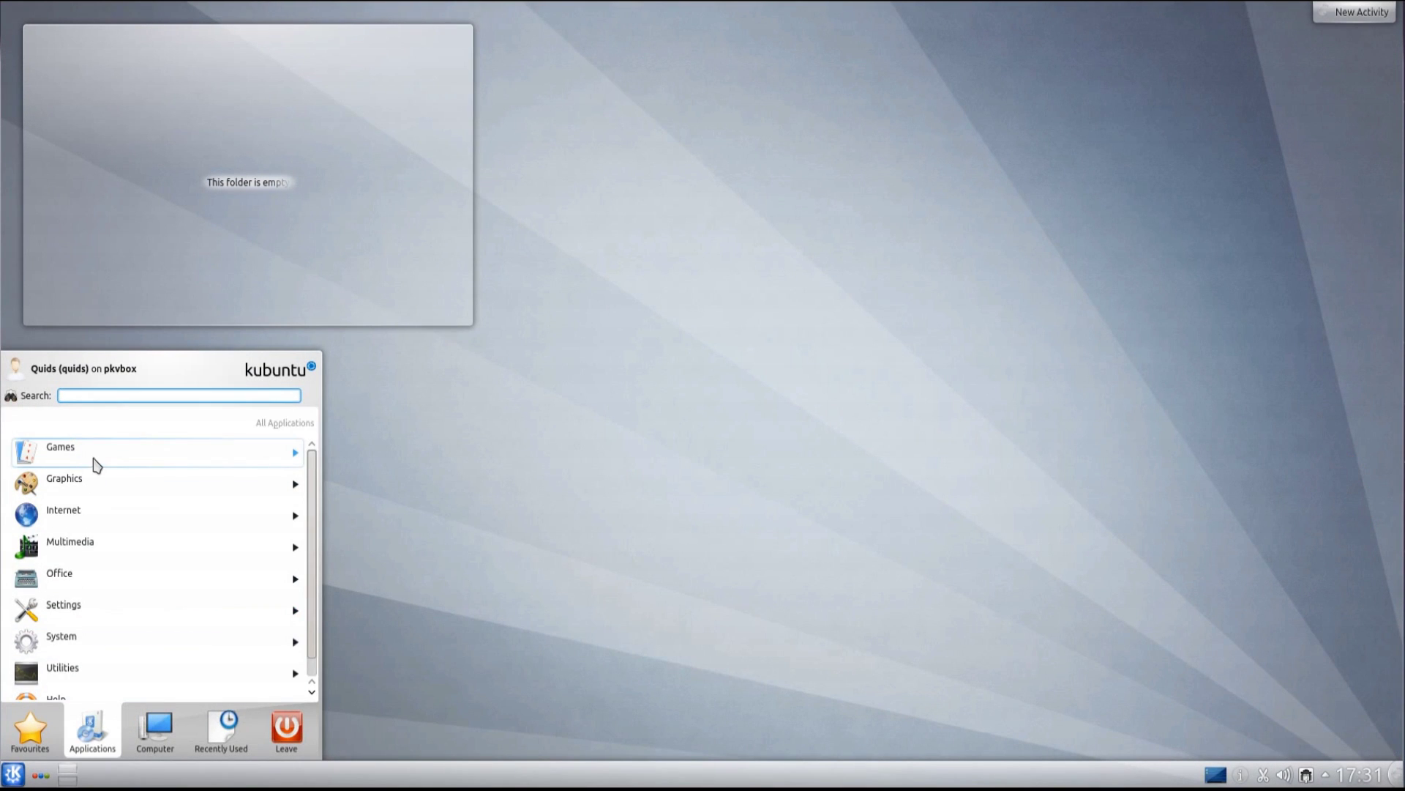
click(96, 459)
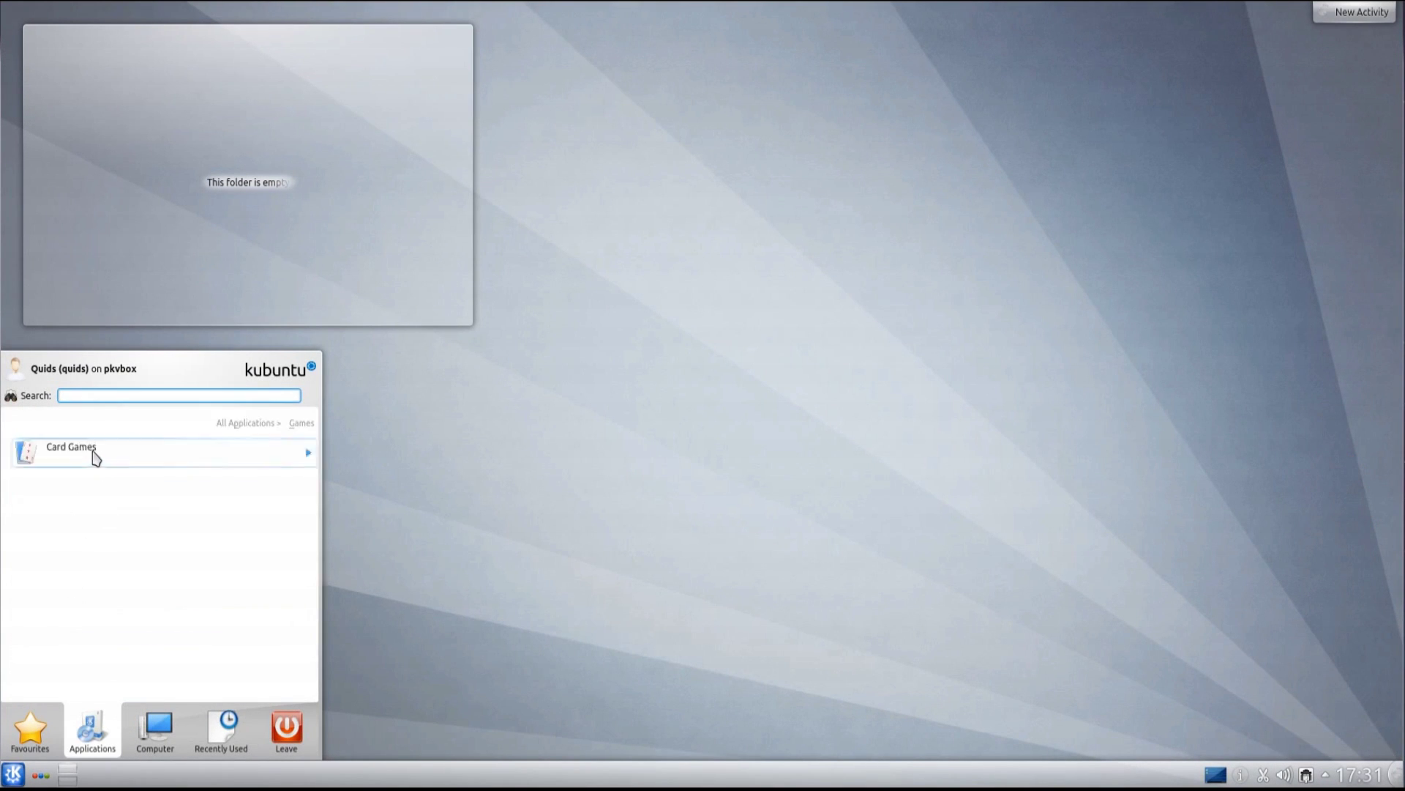
click(96, 457)
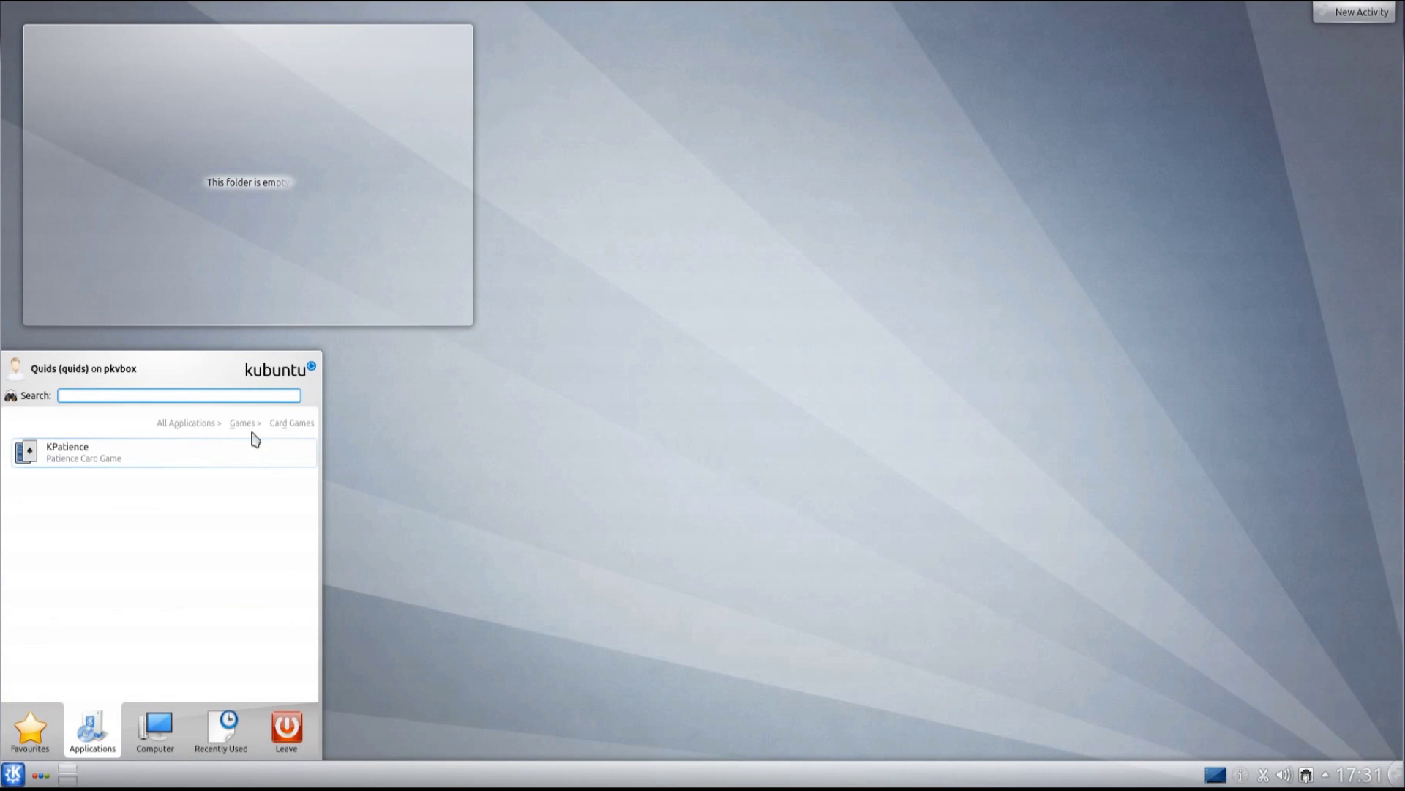
click(208, 435)
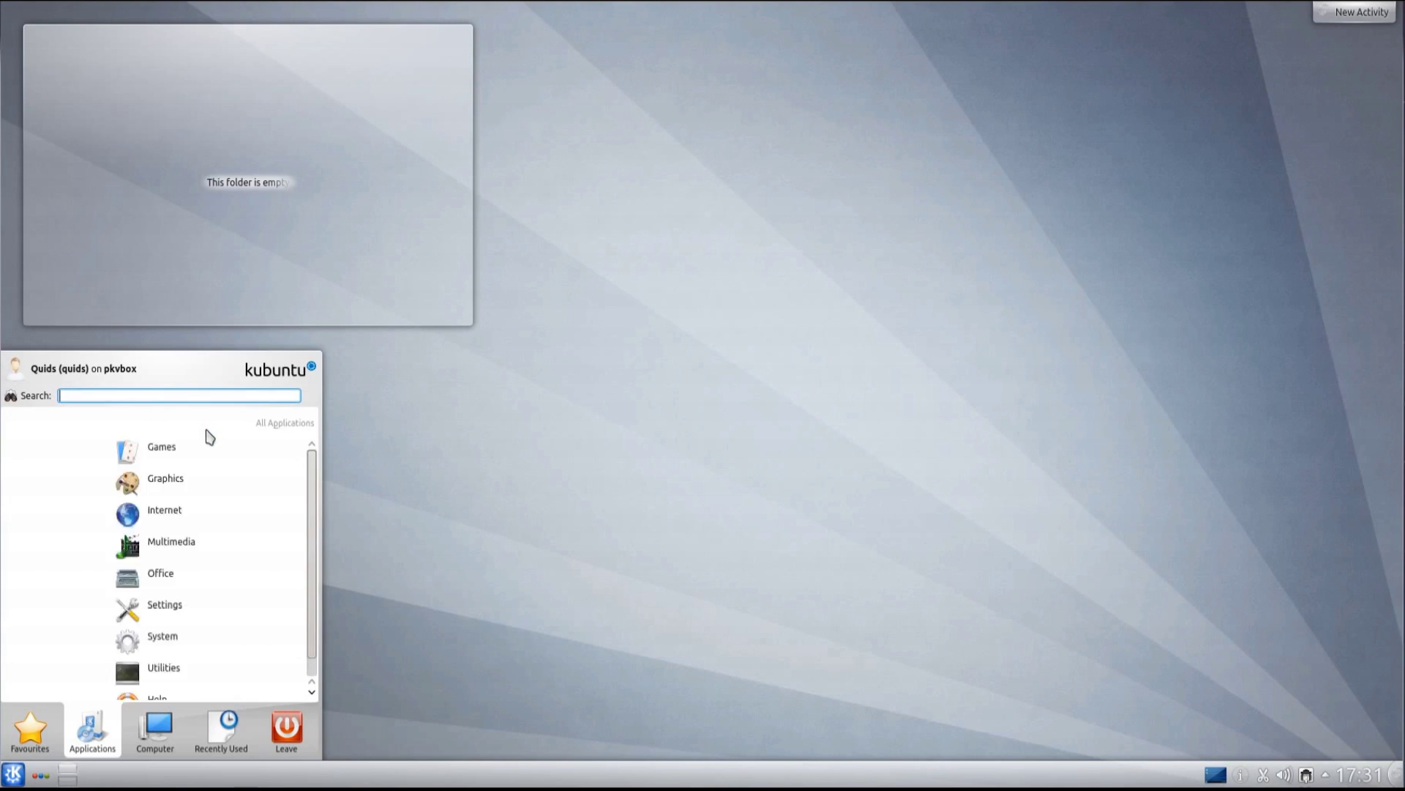
Check the Graphics category, then open the Internet category and scroll its list.
click(116, 476)
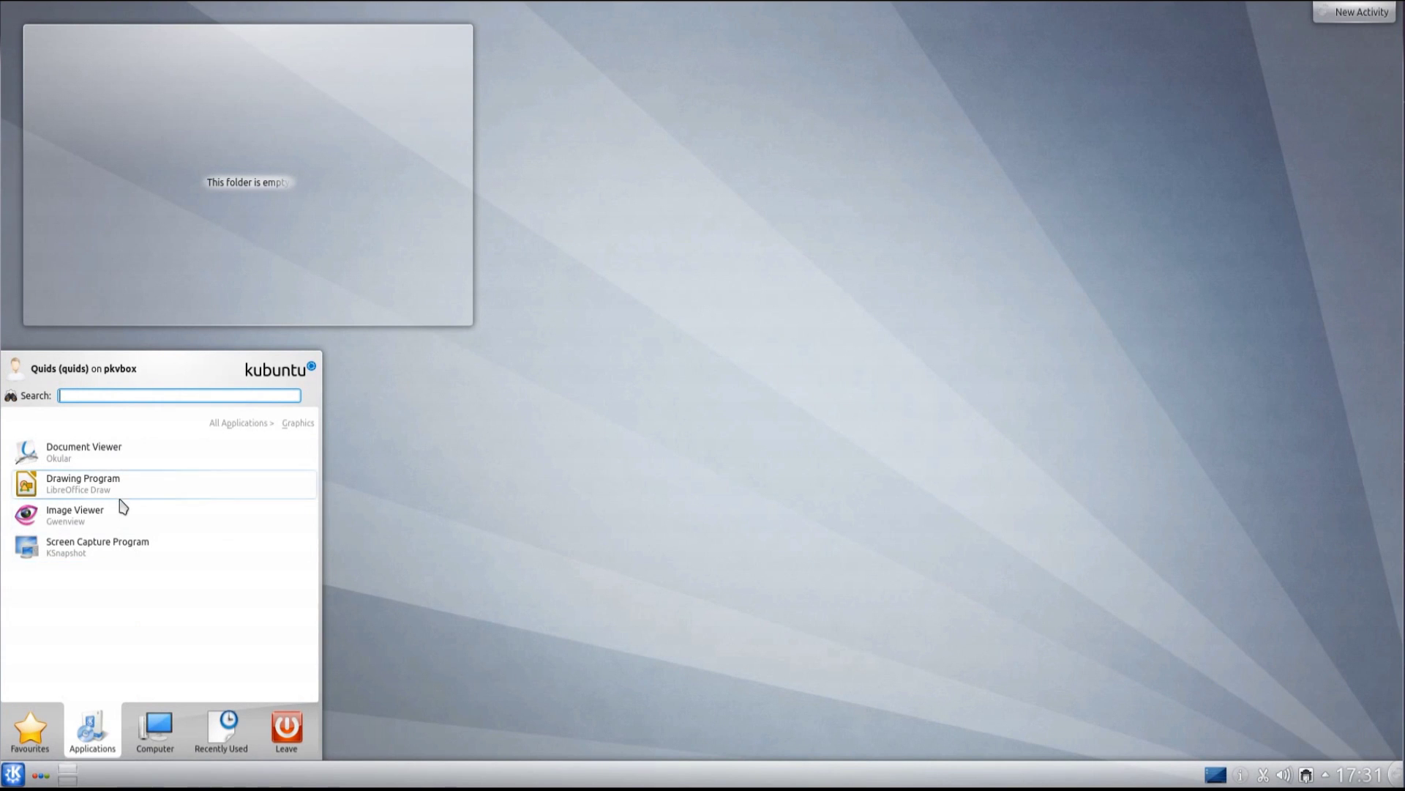
key(Left)
click(135, 521)
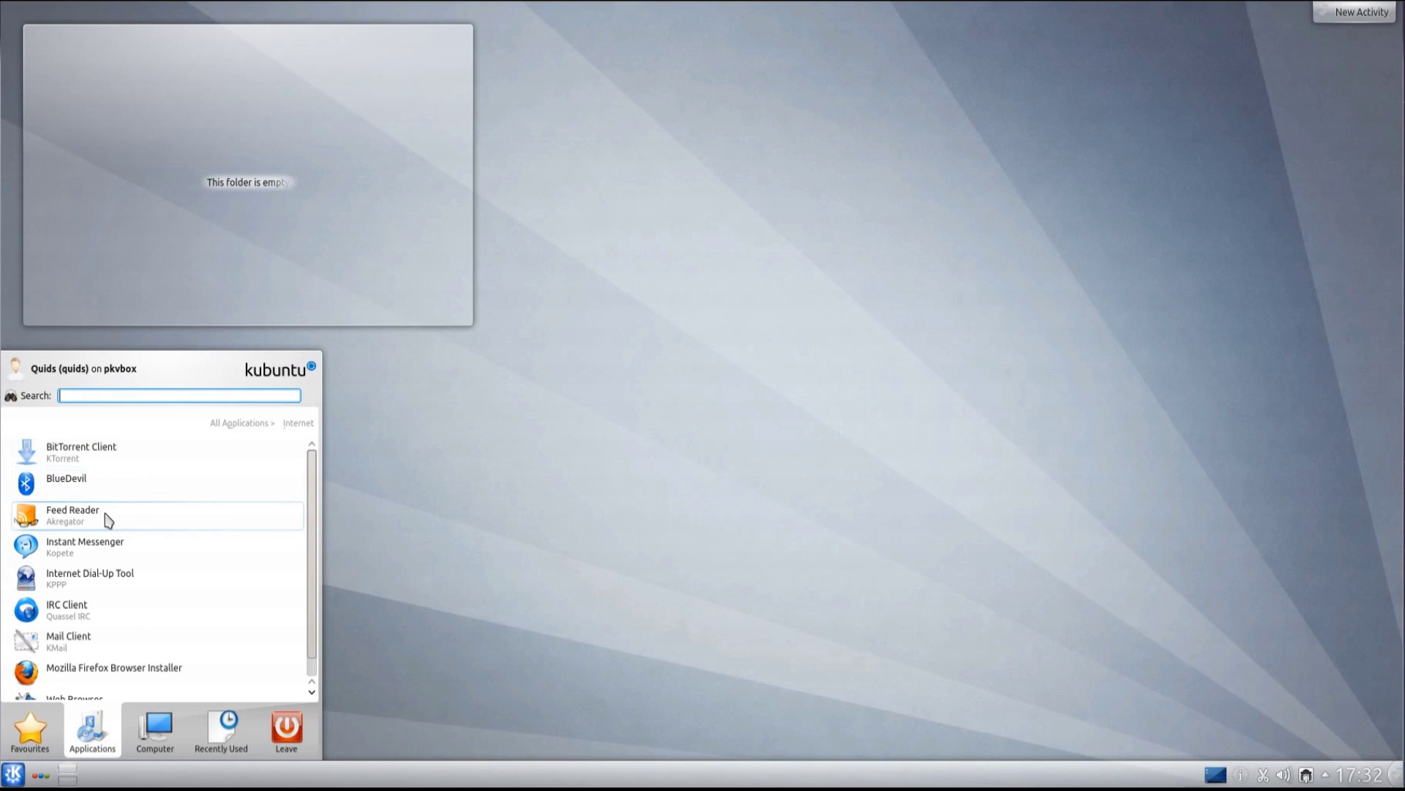
scroll(108, 522, down, 1)
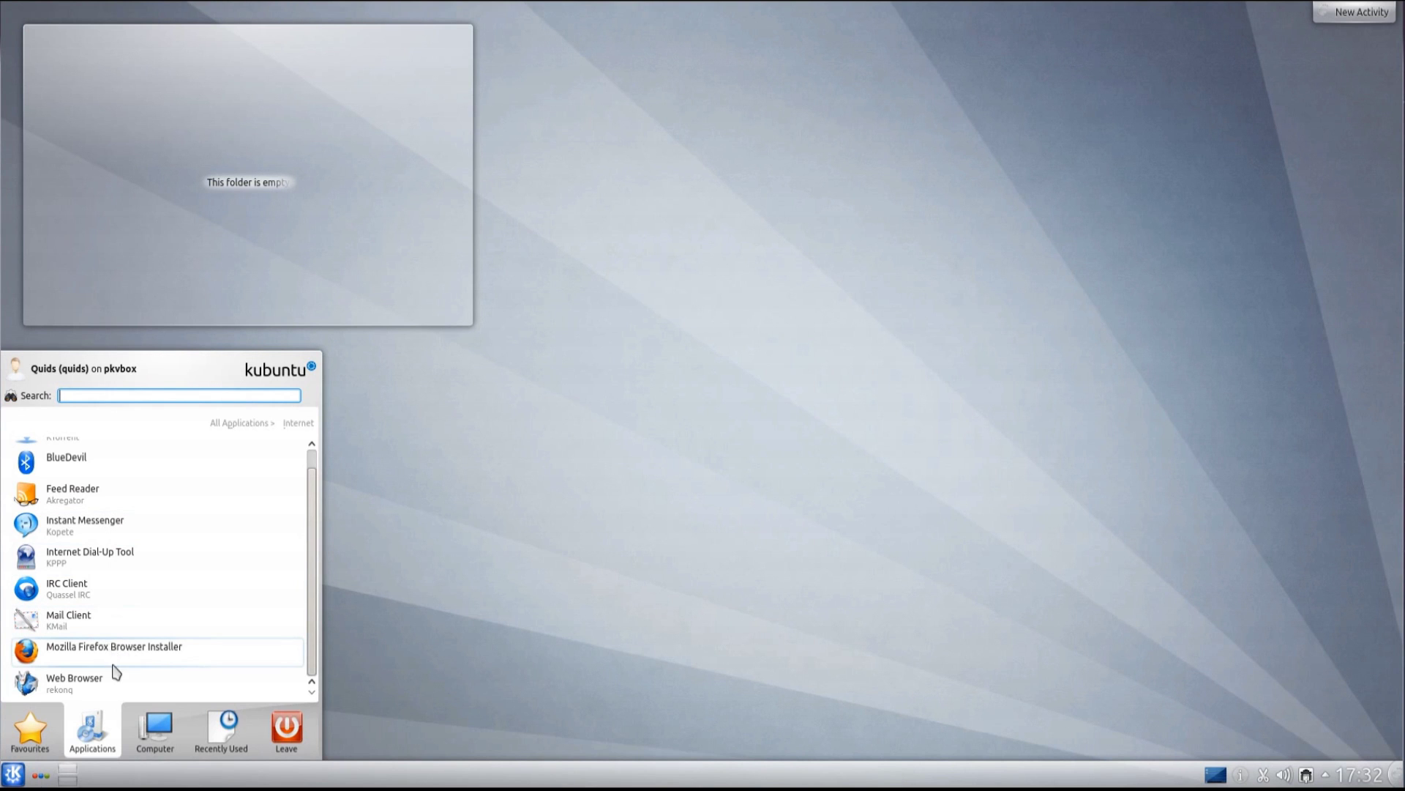
Launch rekonq, reach YouTube via a Google search for 'youtube', then search YouTube for 'quidsup'.
click(62, 685)
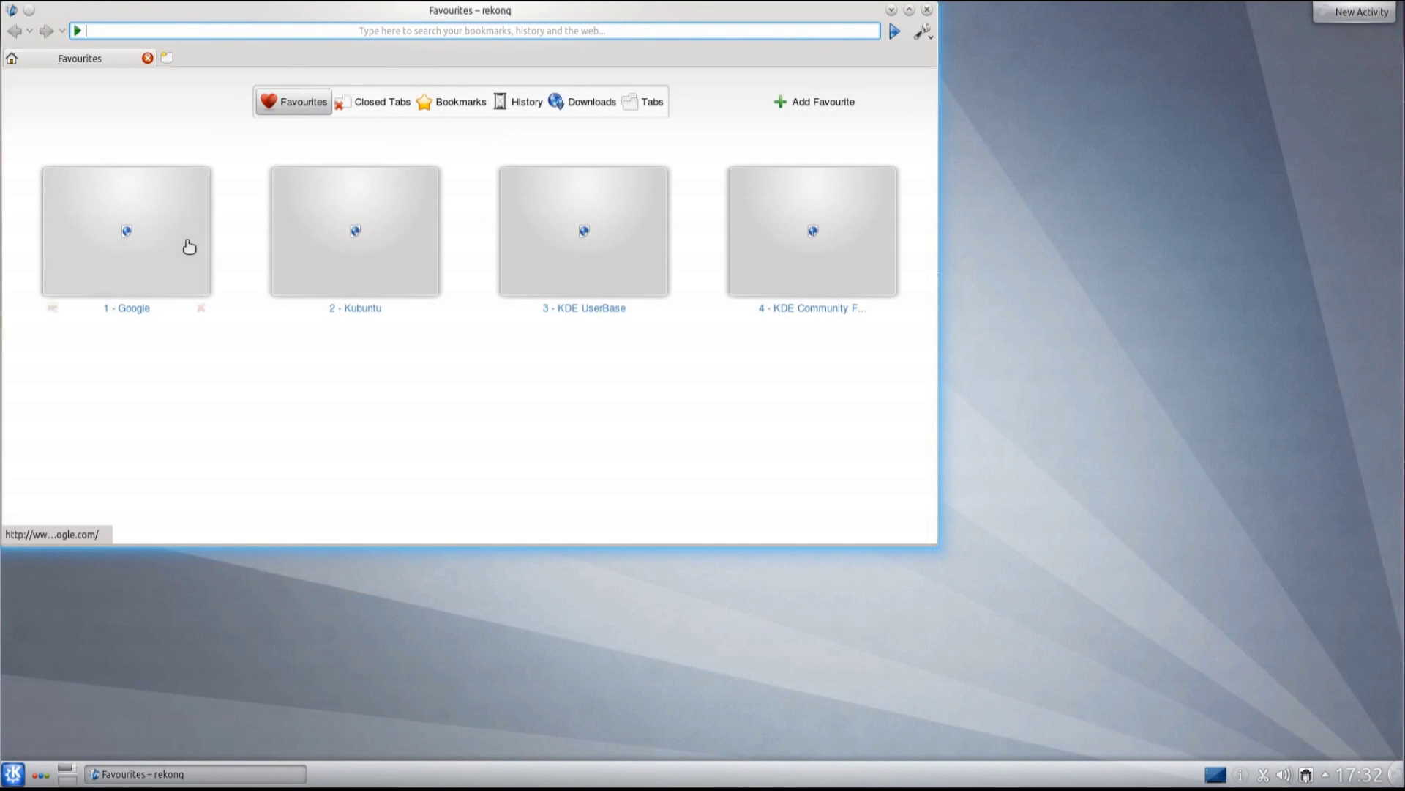
click(169, 203)
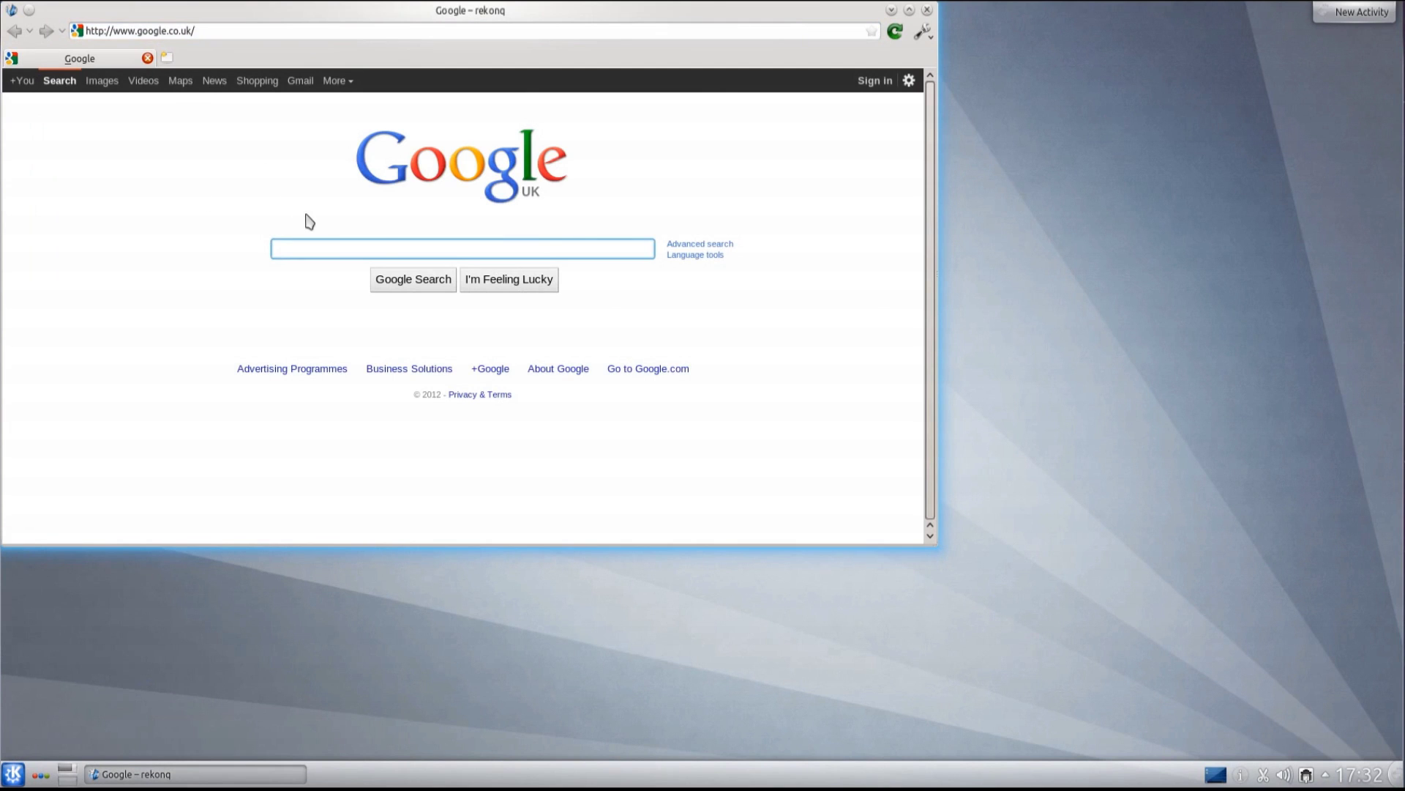
text(youtube)
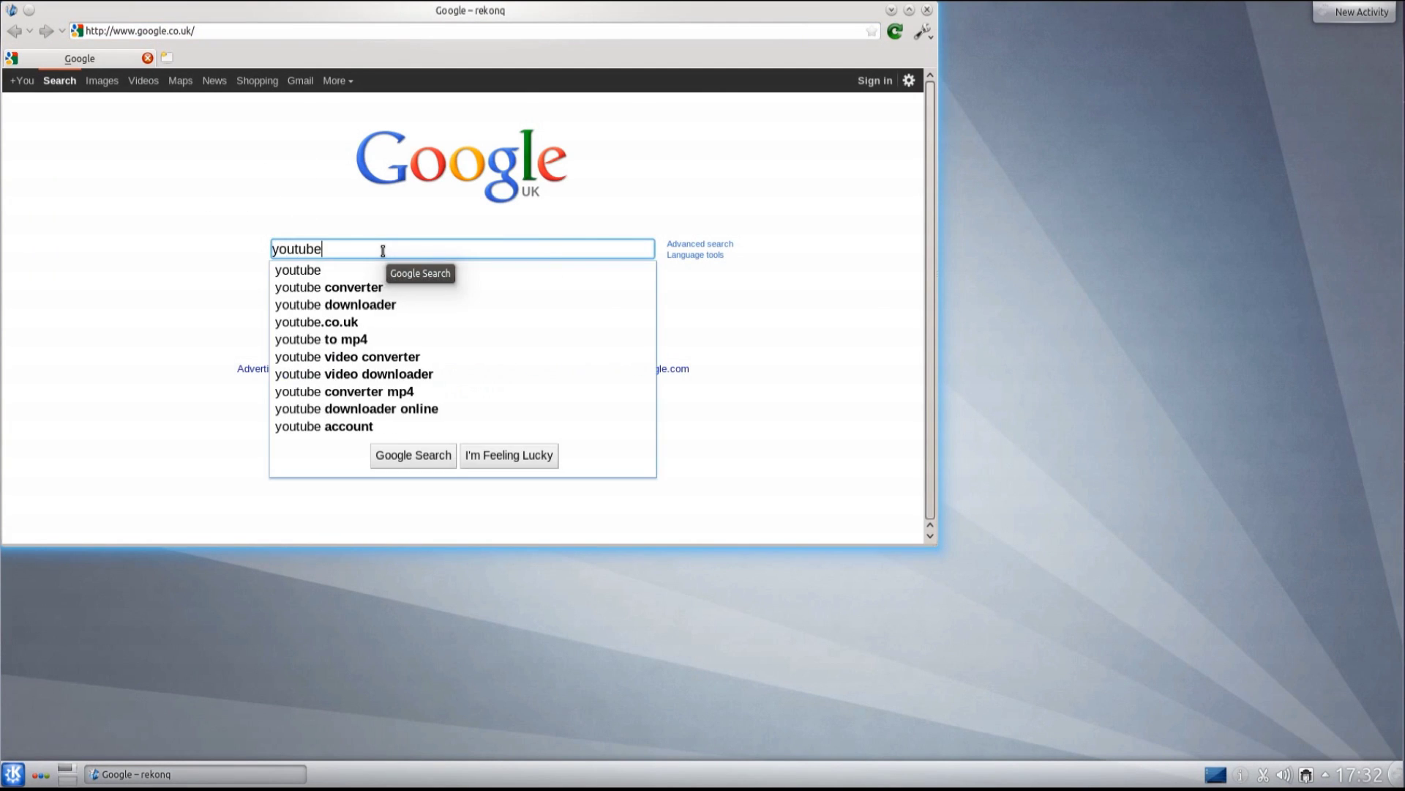
key(Return)
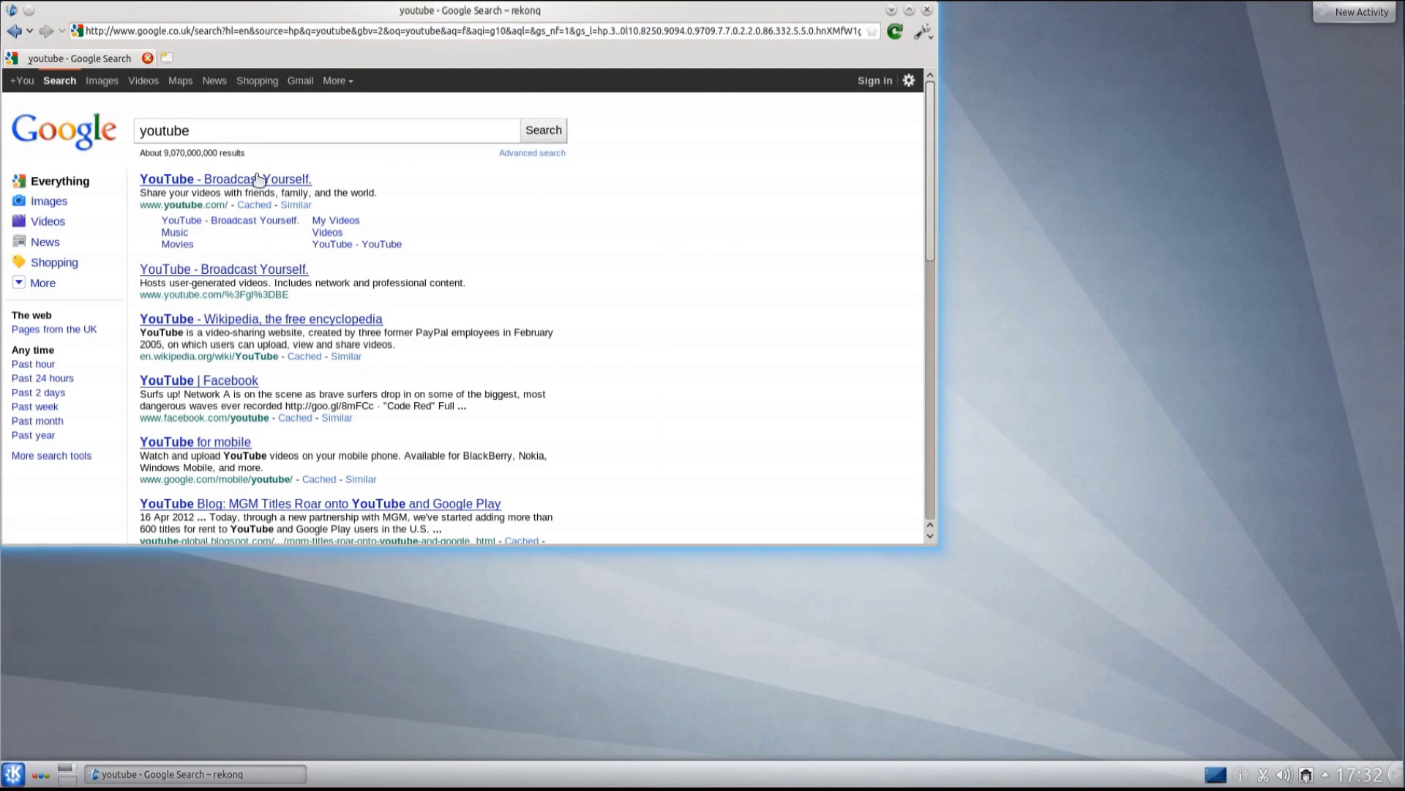
click(259, 178)
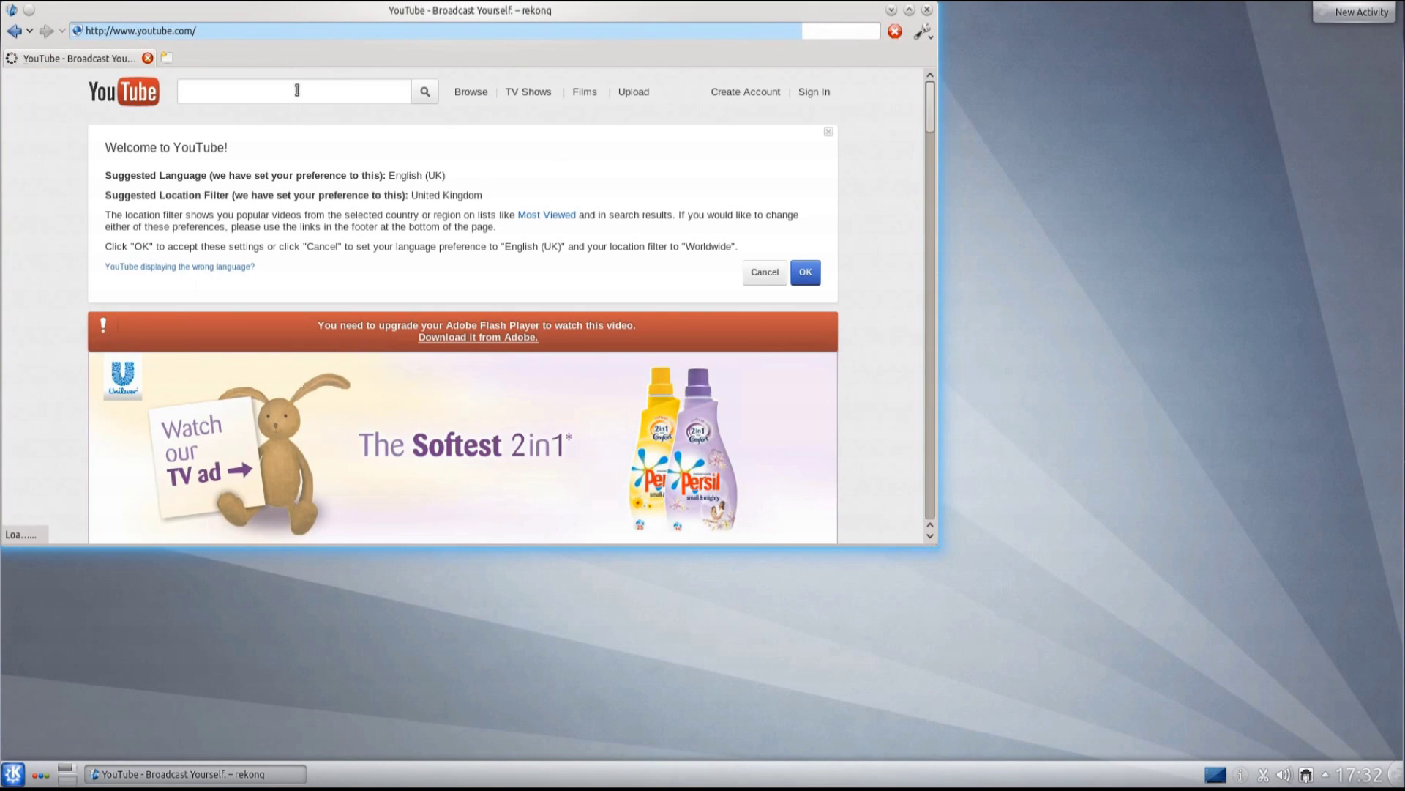
text(quidsup)
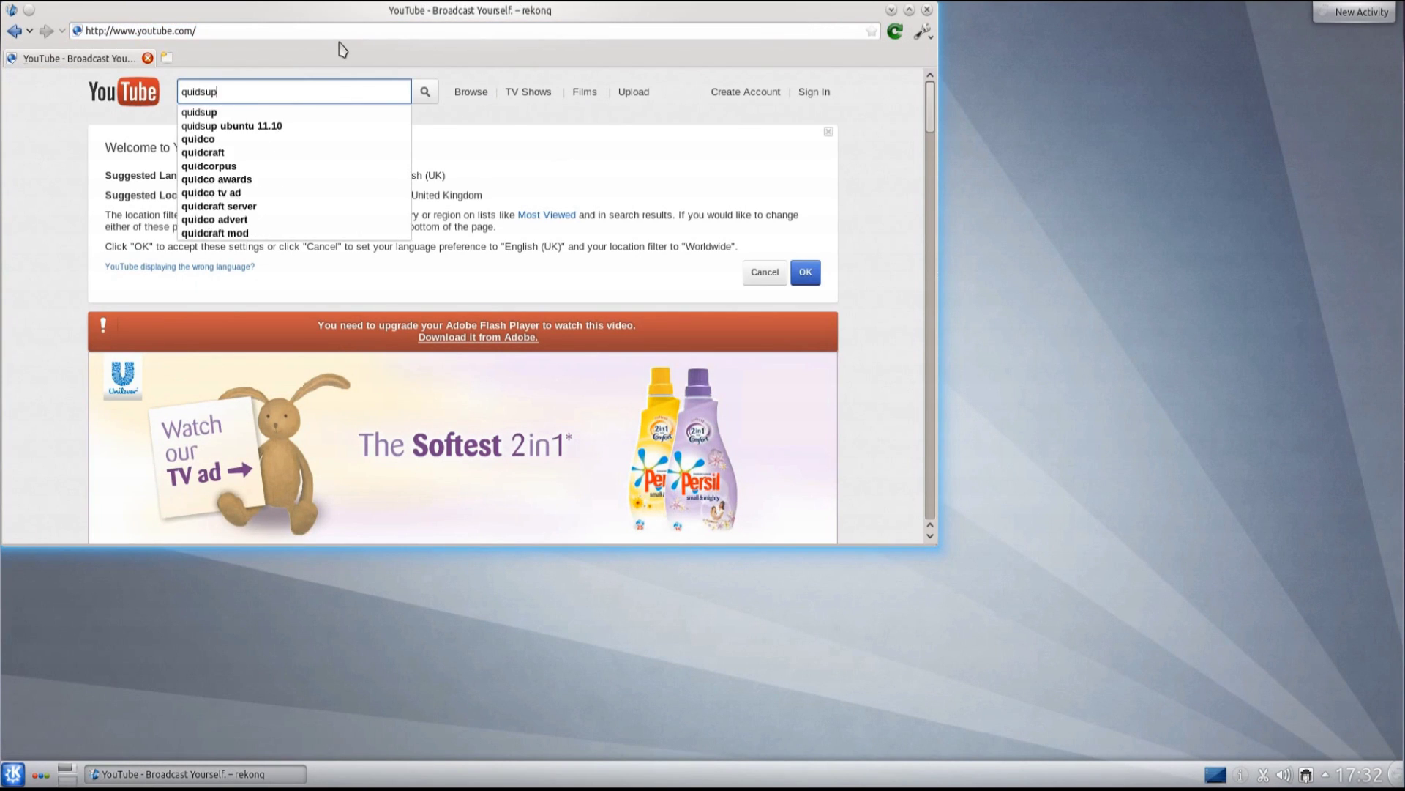
key(Return)
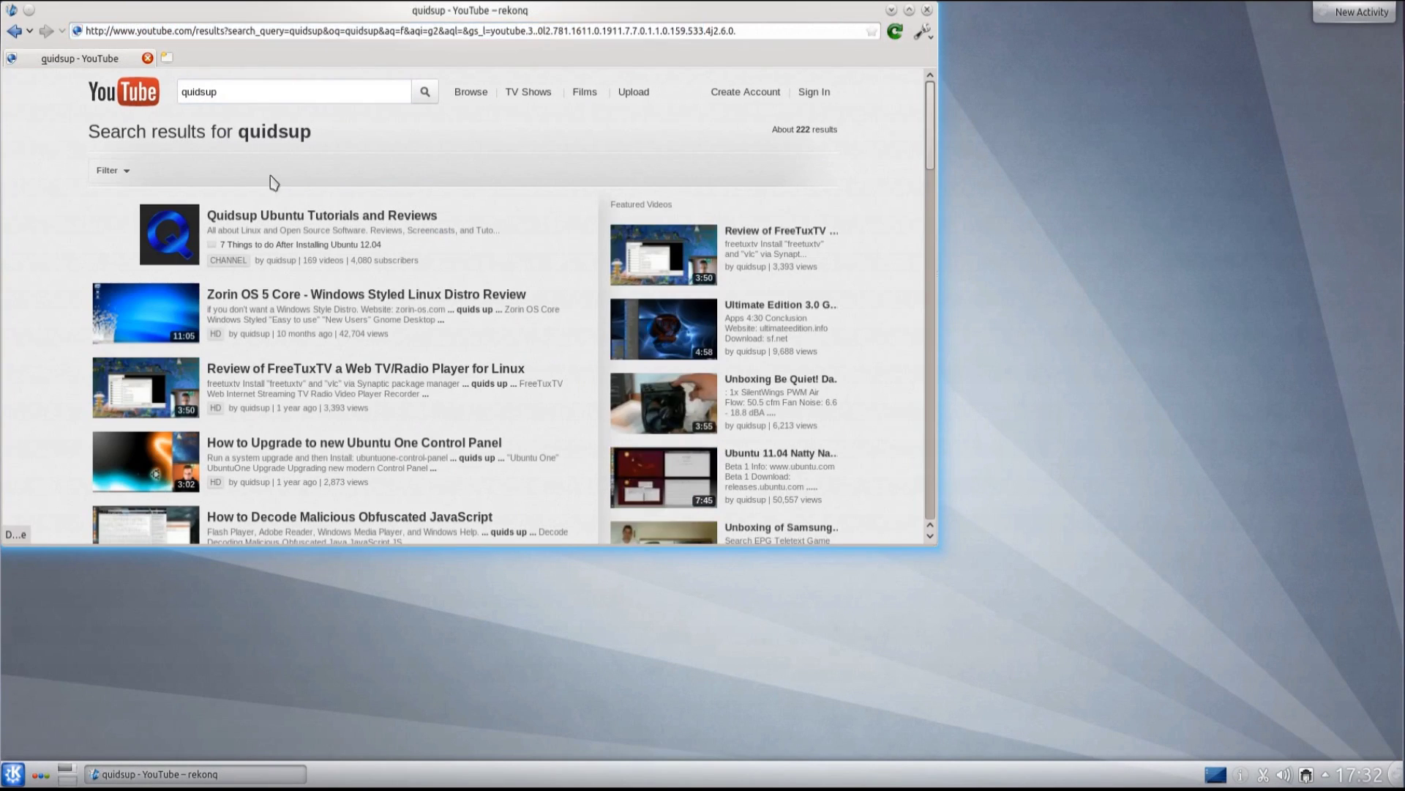
Watch the Zorin OS 5 Core review video, then go back to the search results.
click(265, 293)
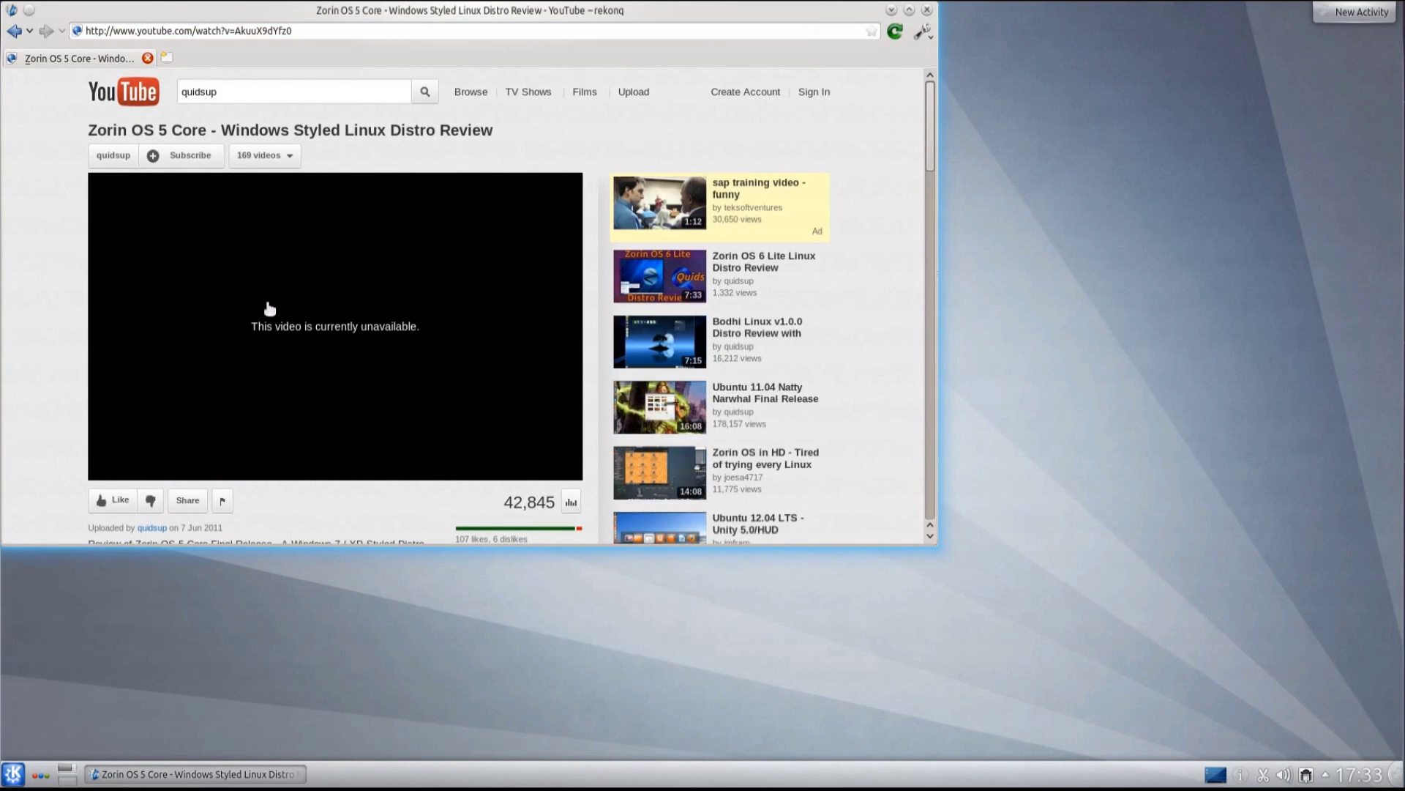
scroll(276, 350, down, 1)
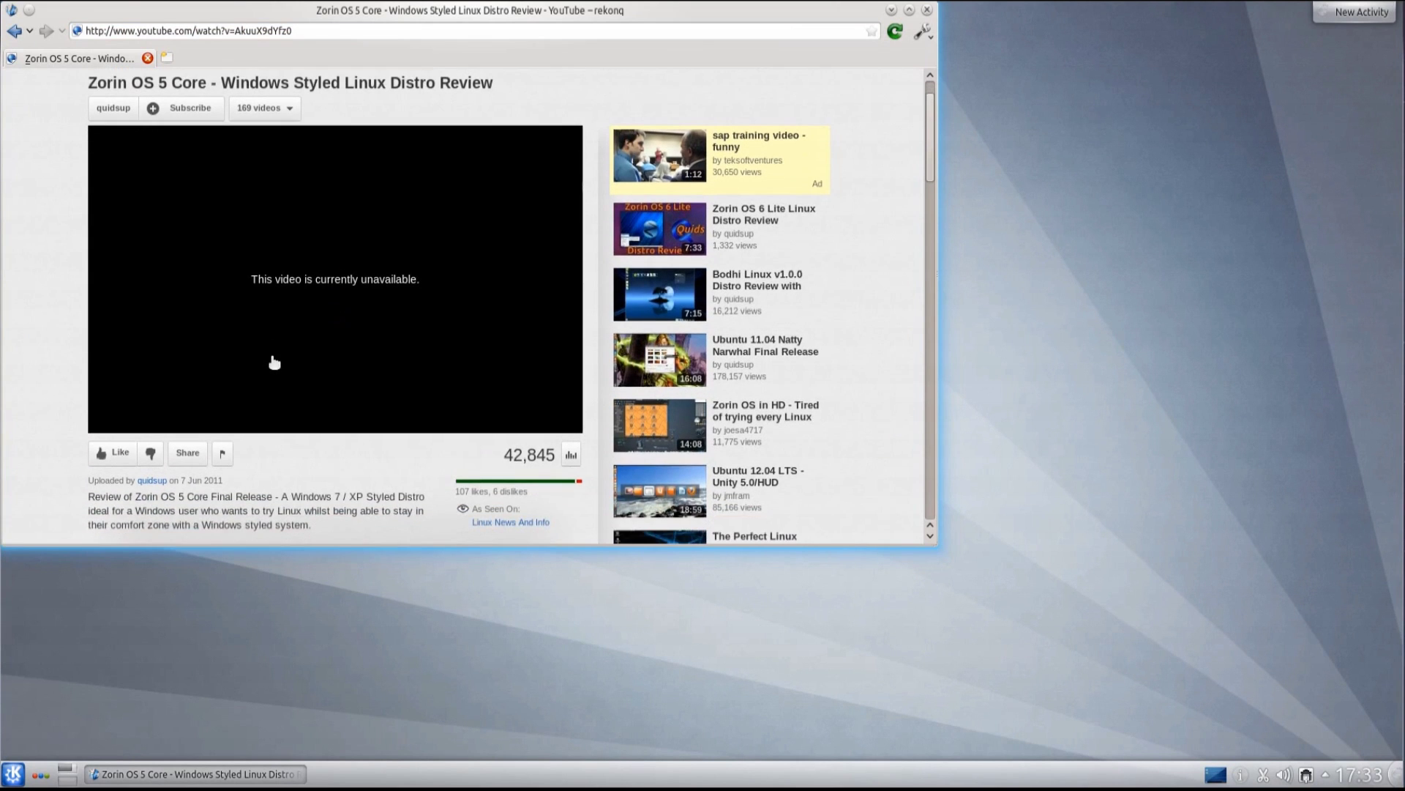
scroll(226, 163, up, 1)
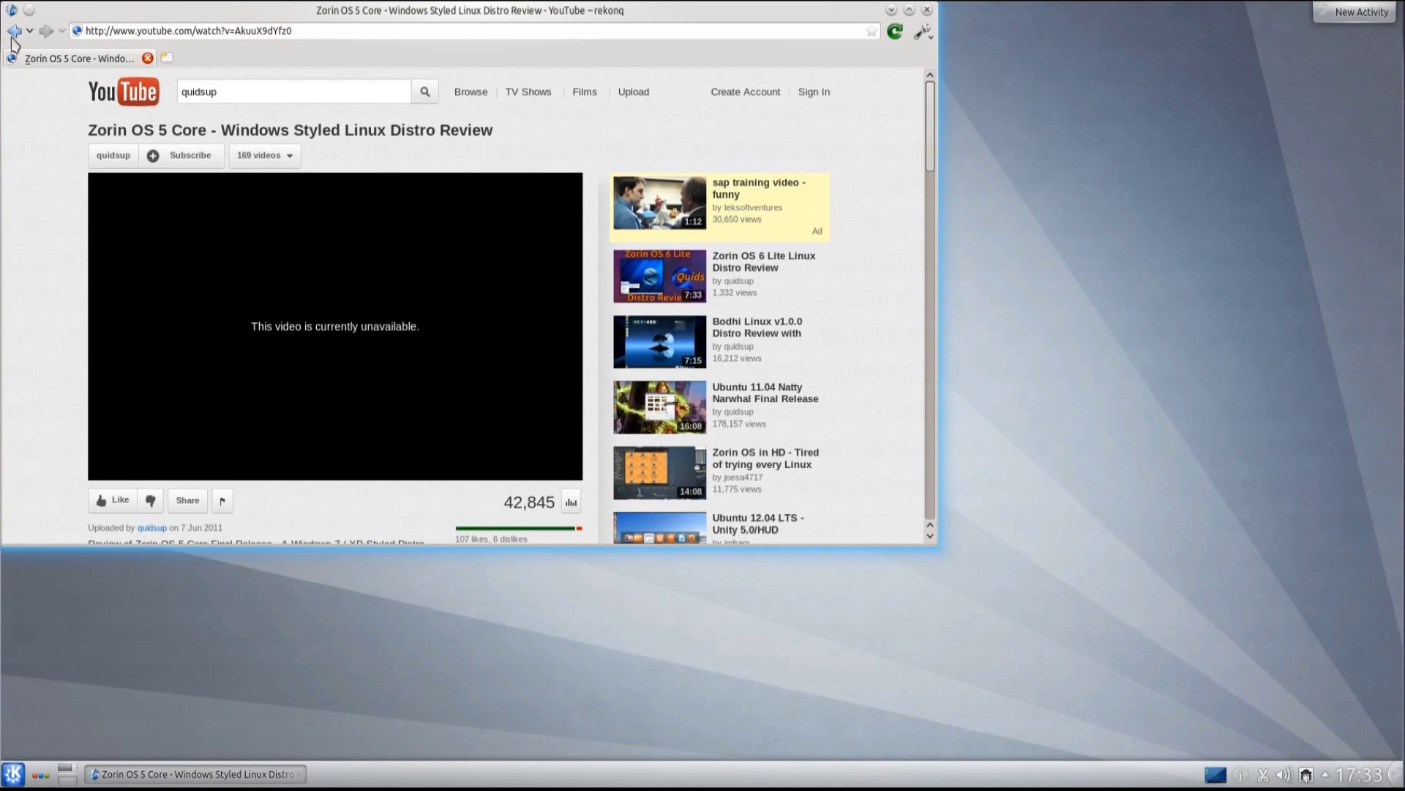
click(14, 31)
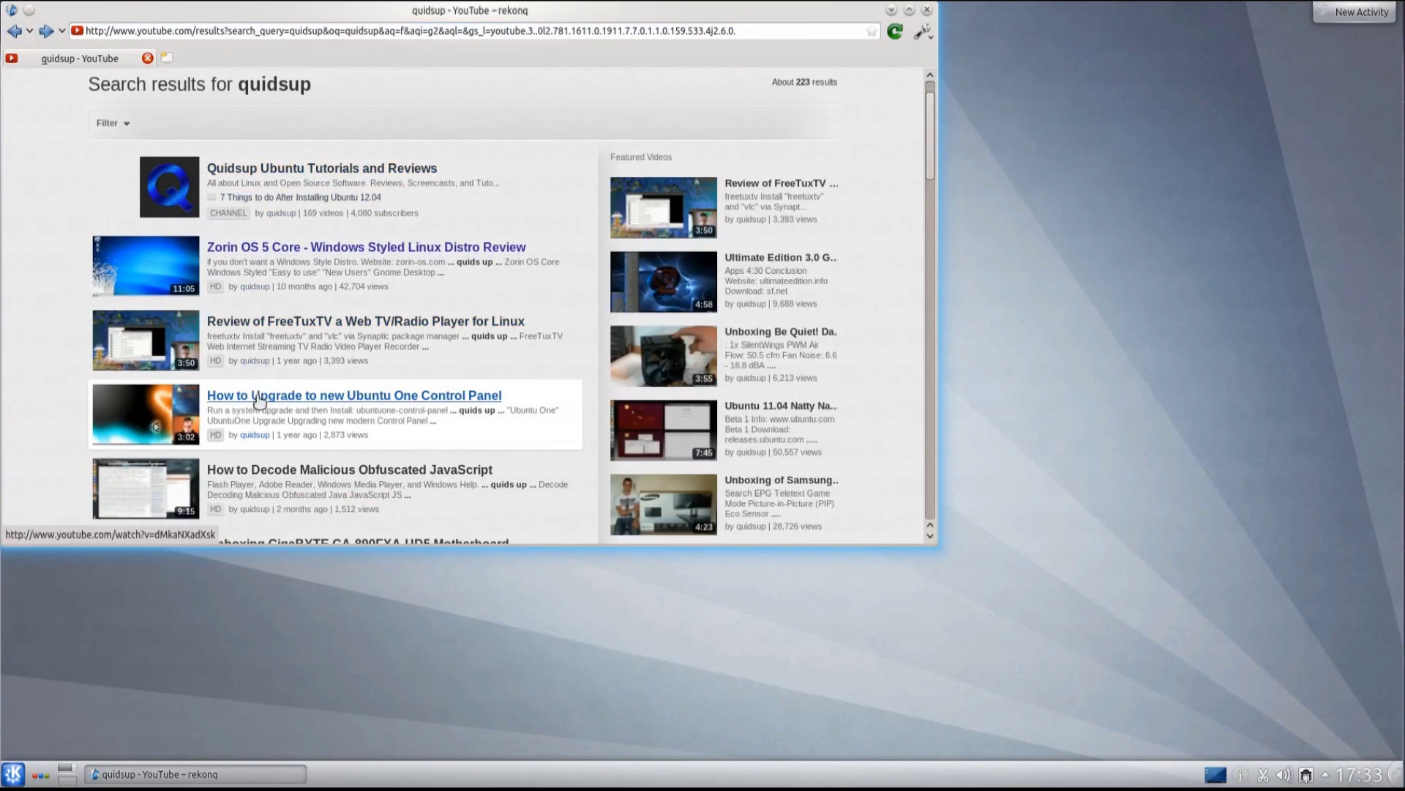
scroll(260, 399, down, 3)
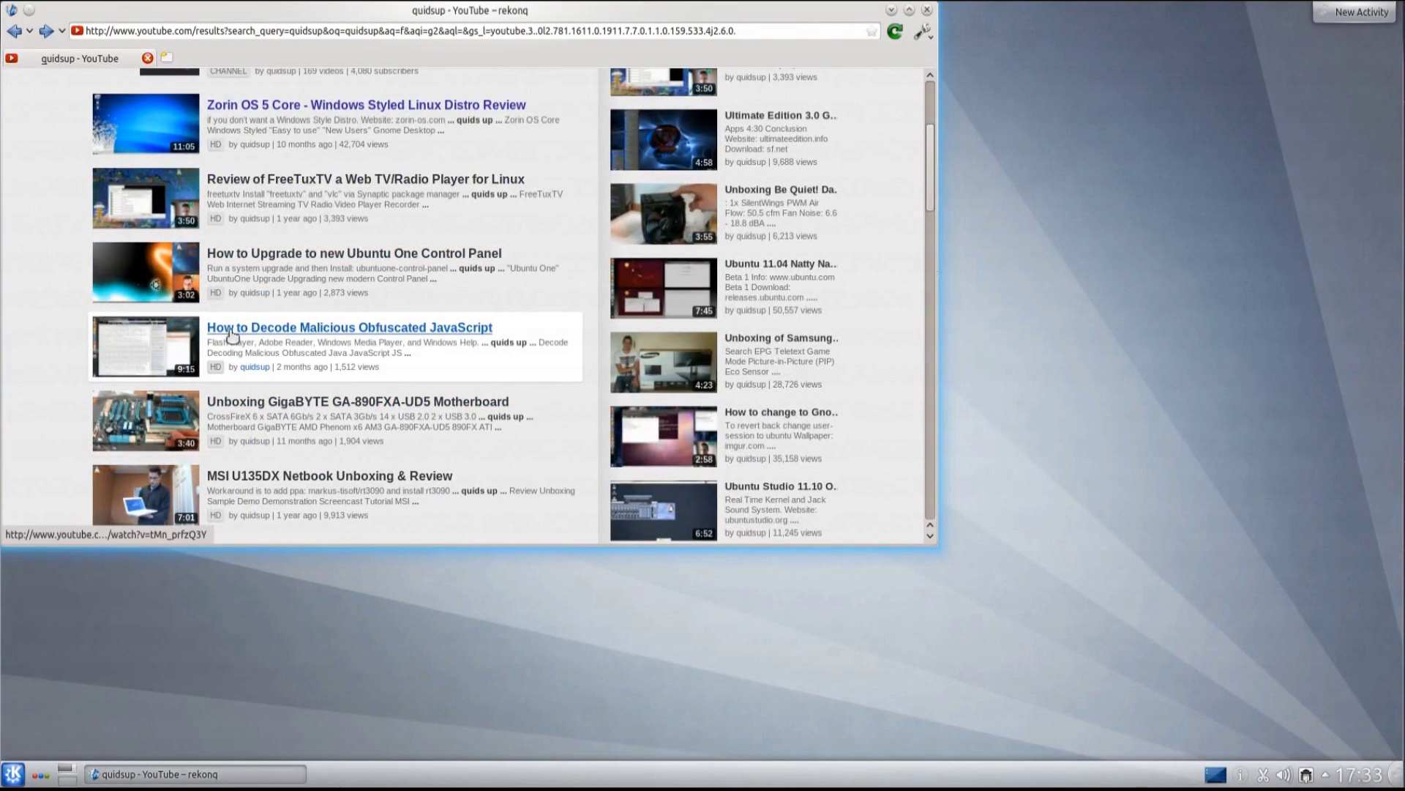
Preview the malicious JavaScript decoding video, then open '7 things to do after Installing Ubuntu 11.10'.
click(335, 335)
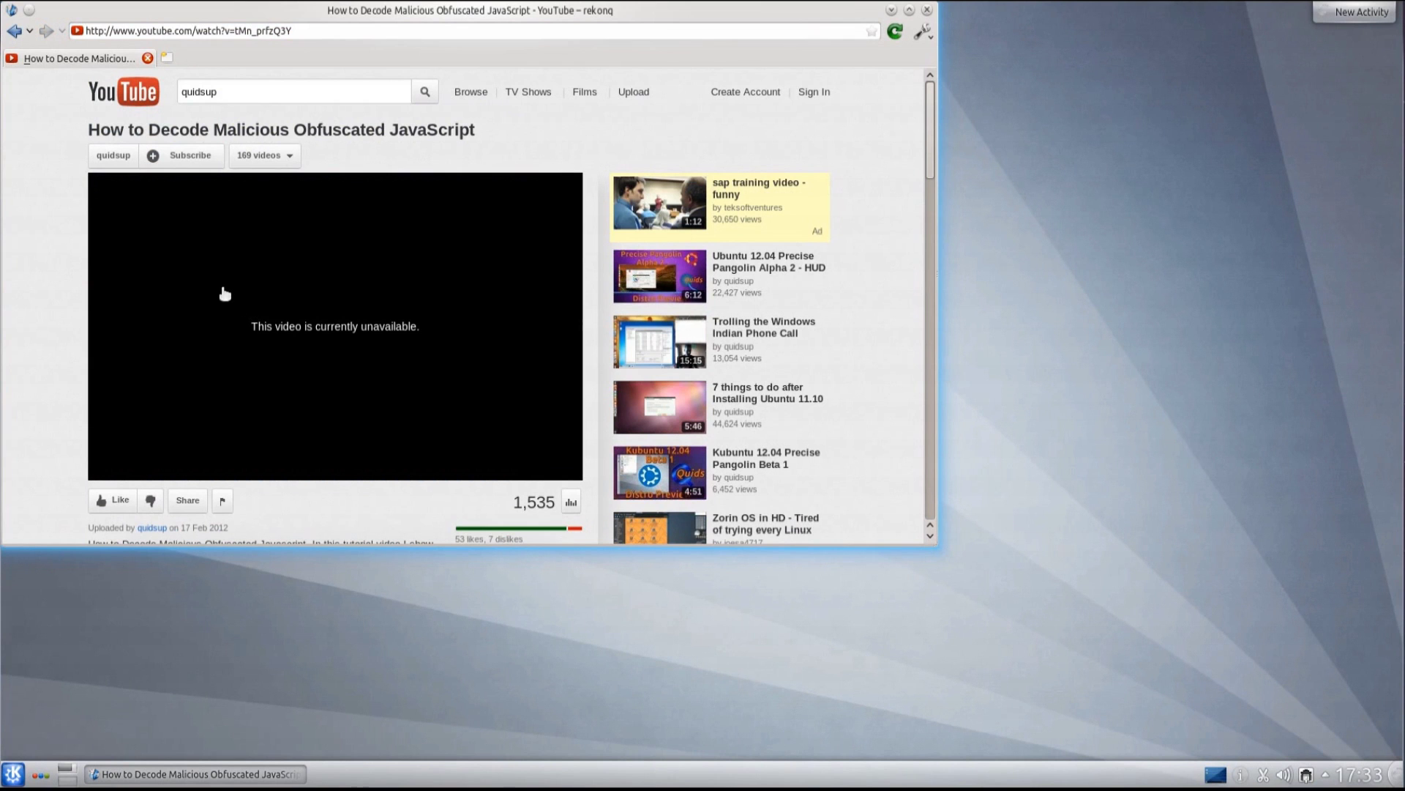
click(111, 95)
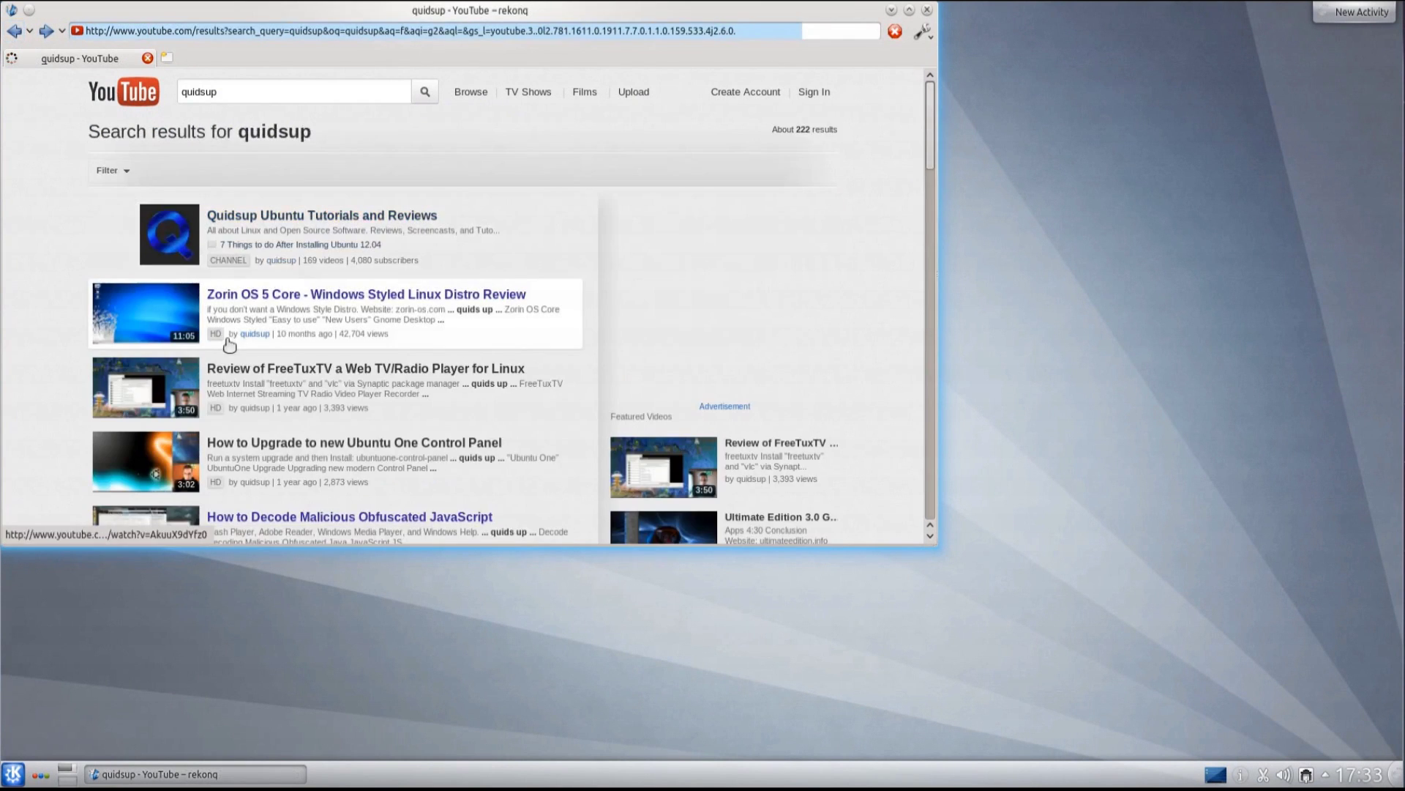
scroll(229, 344, down, 5)
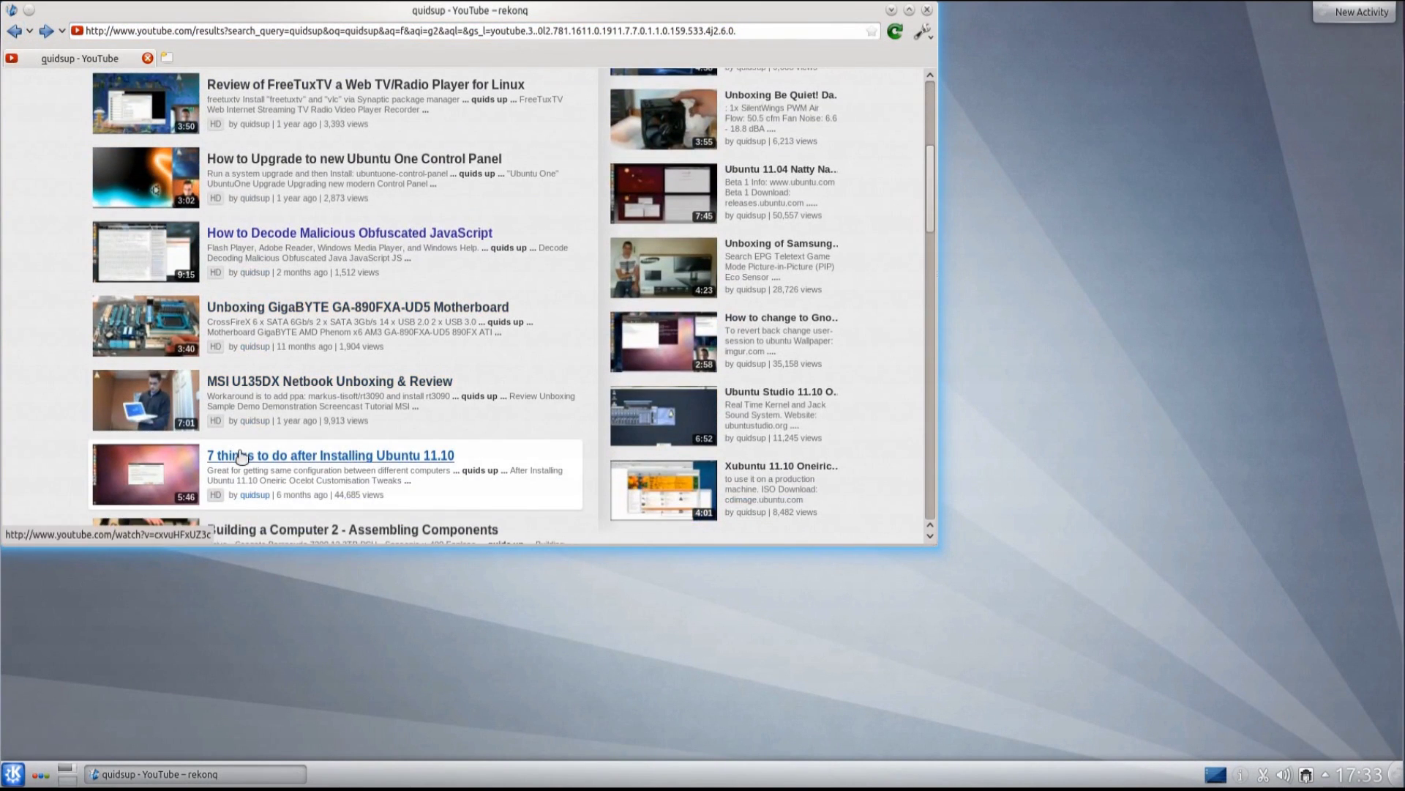
click(241, 455)
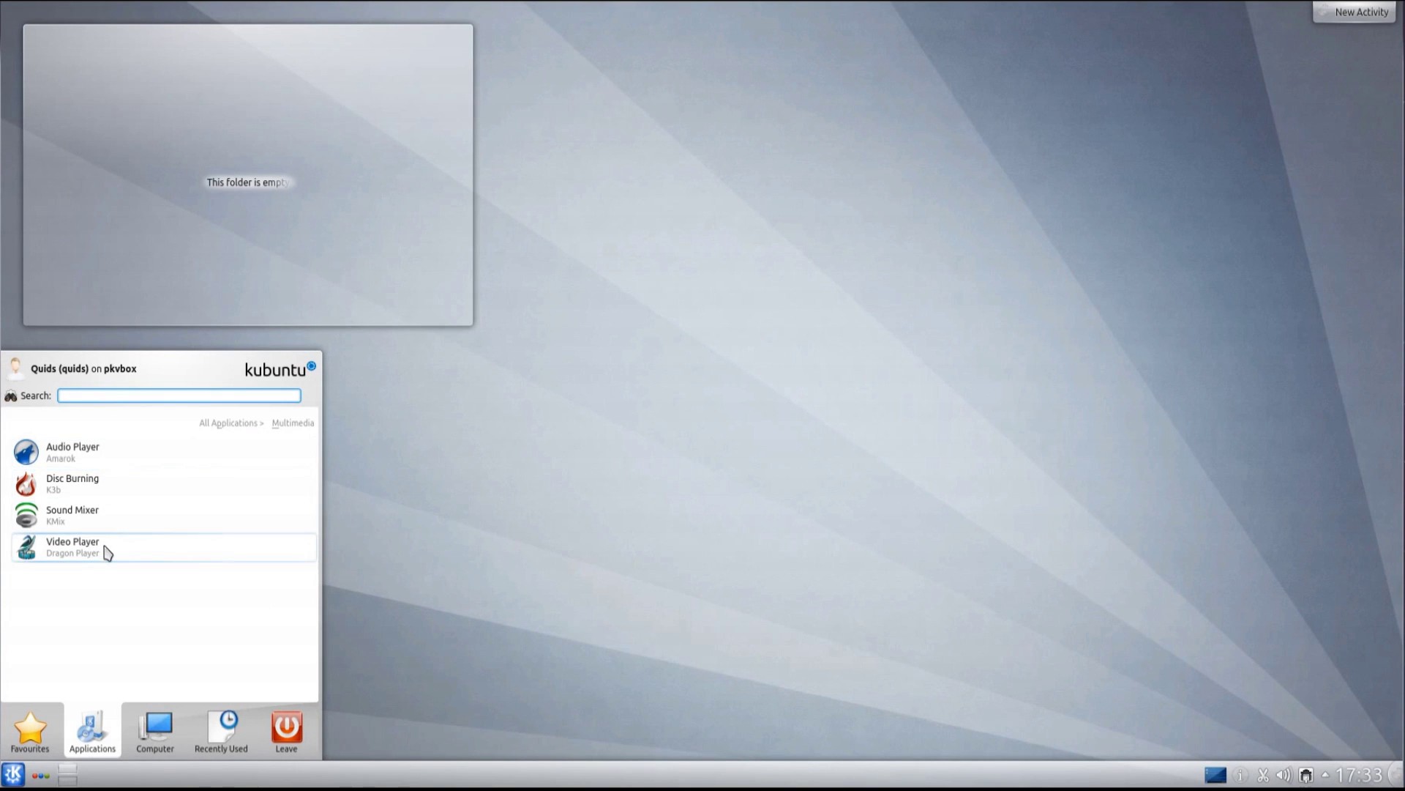
Launch Amarok, choose United Kingdom as the Amazon store country, then close the player.
click(94, 457)
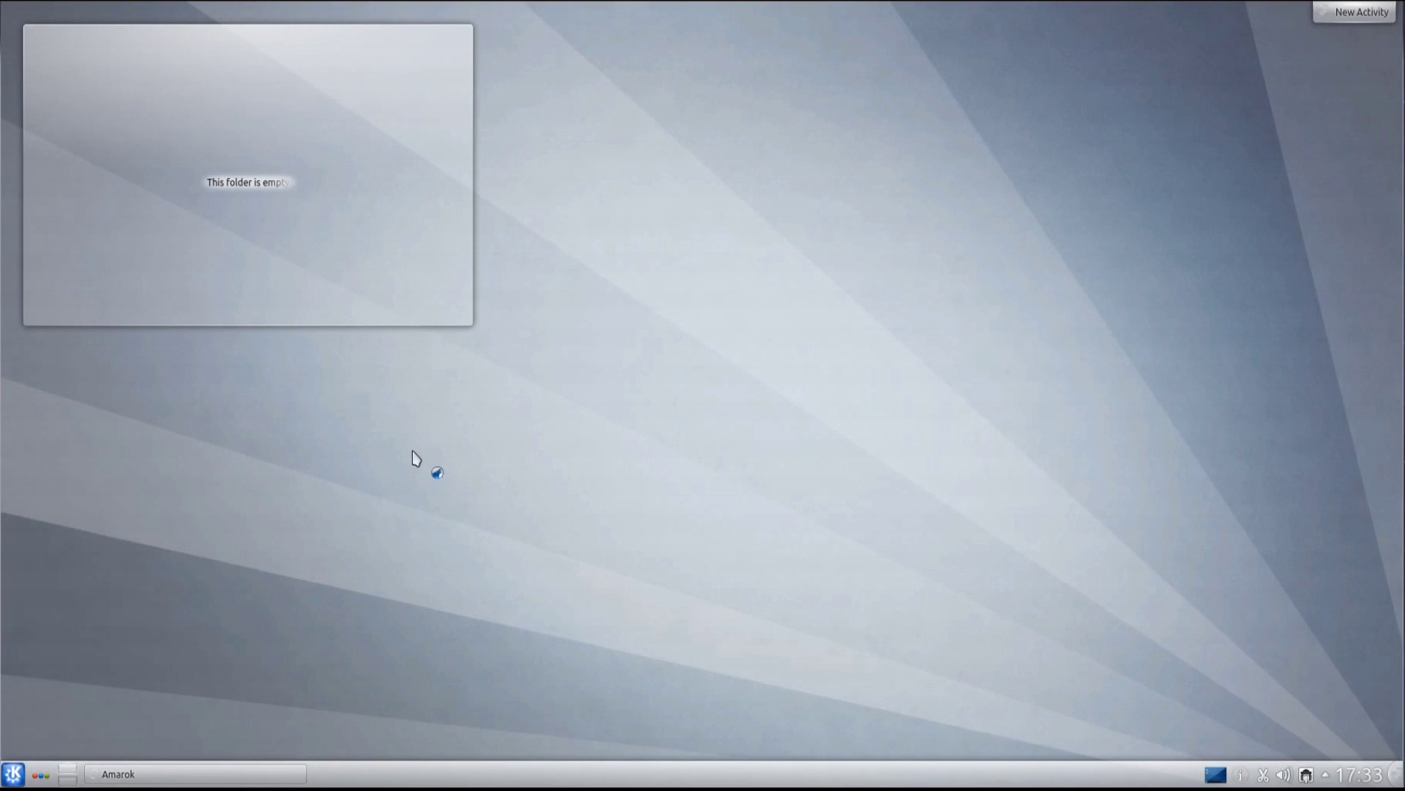
click(703, 418)
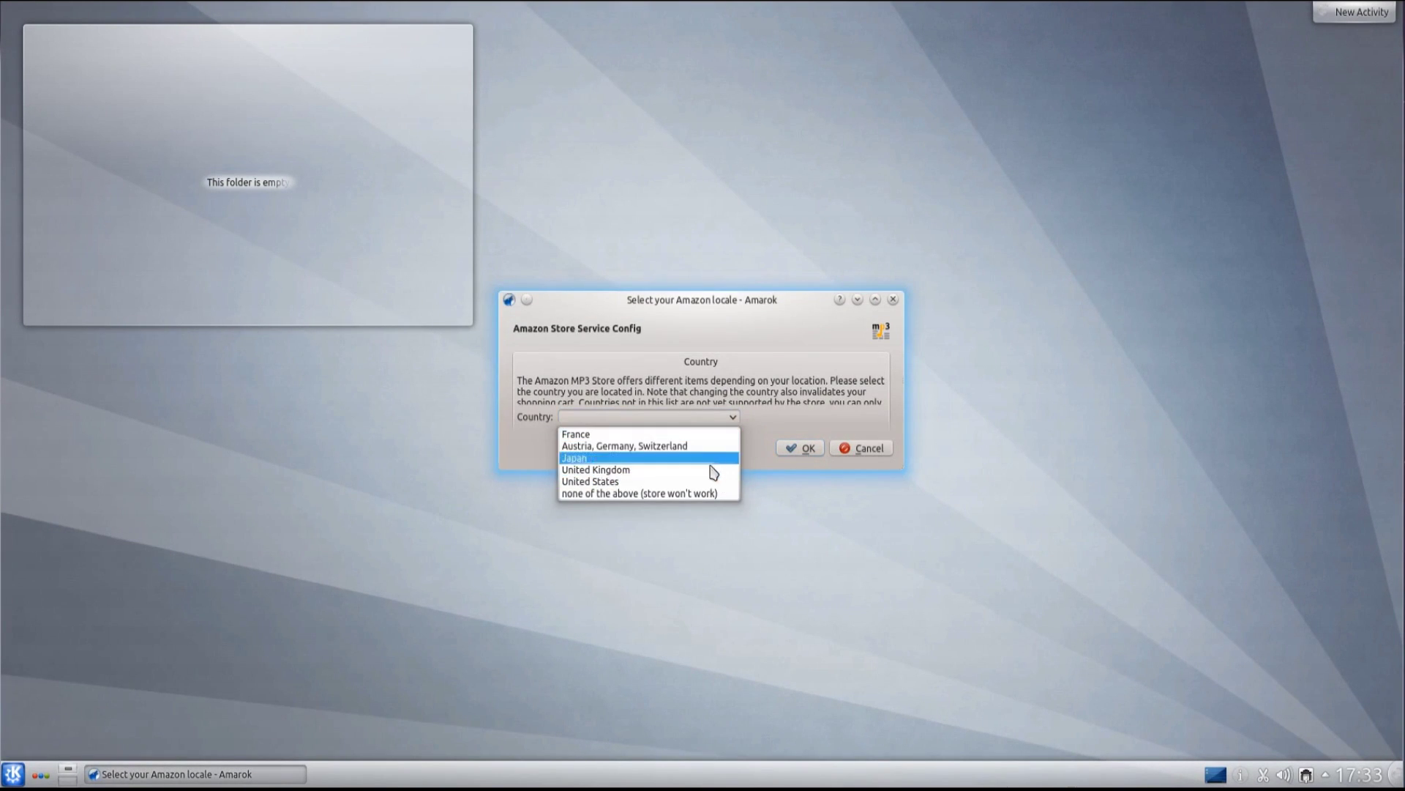
click(674, 469)
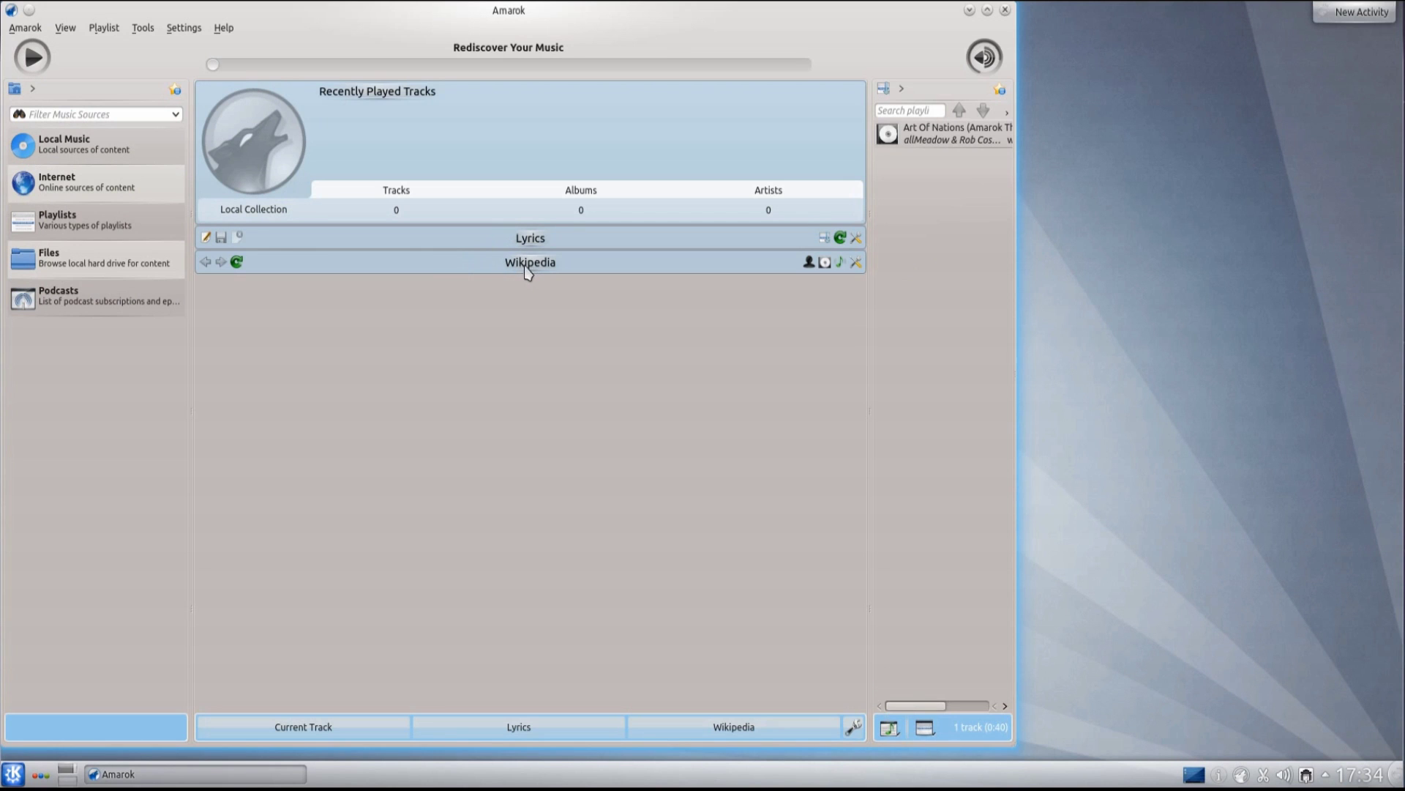
click(1006, 9)
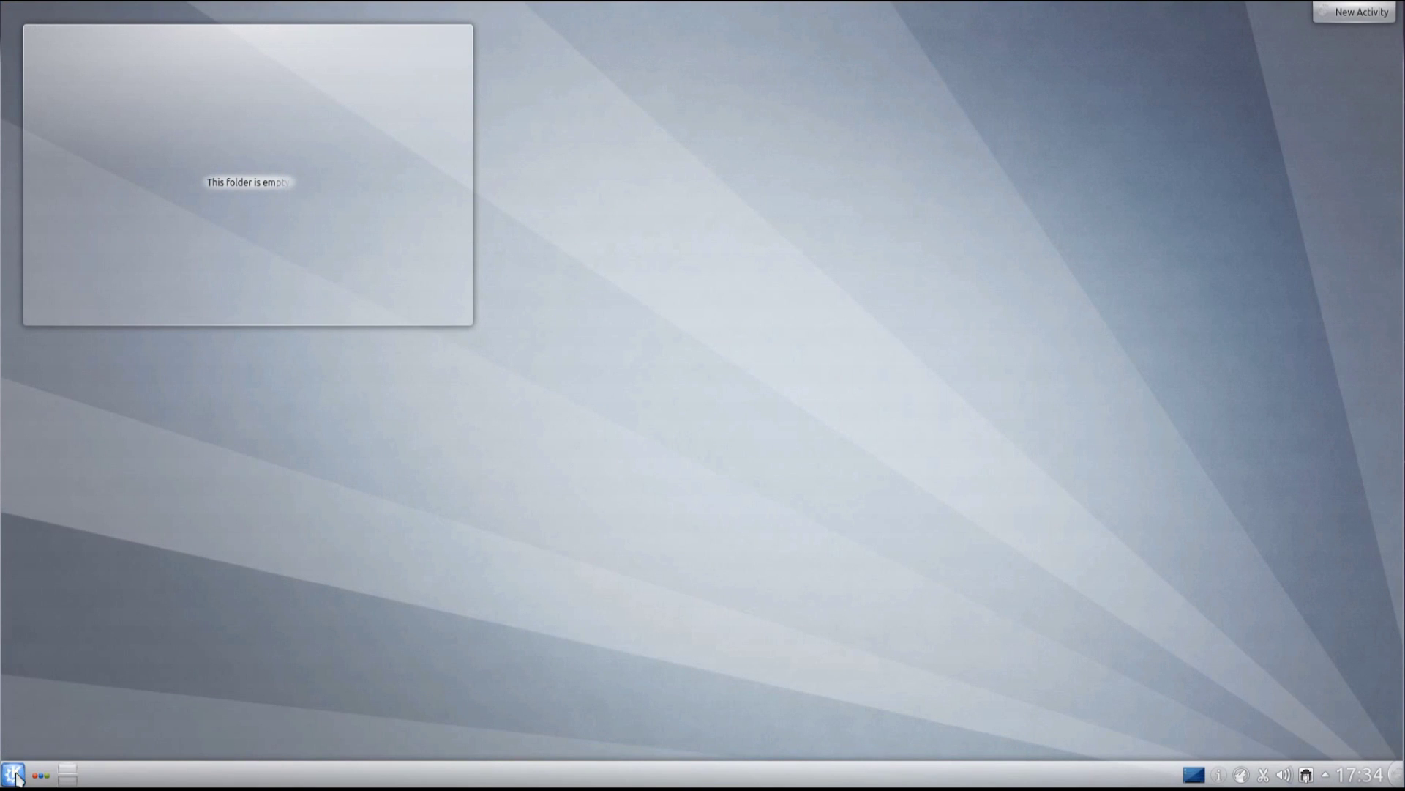
click(15, 775)
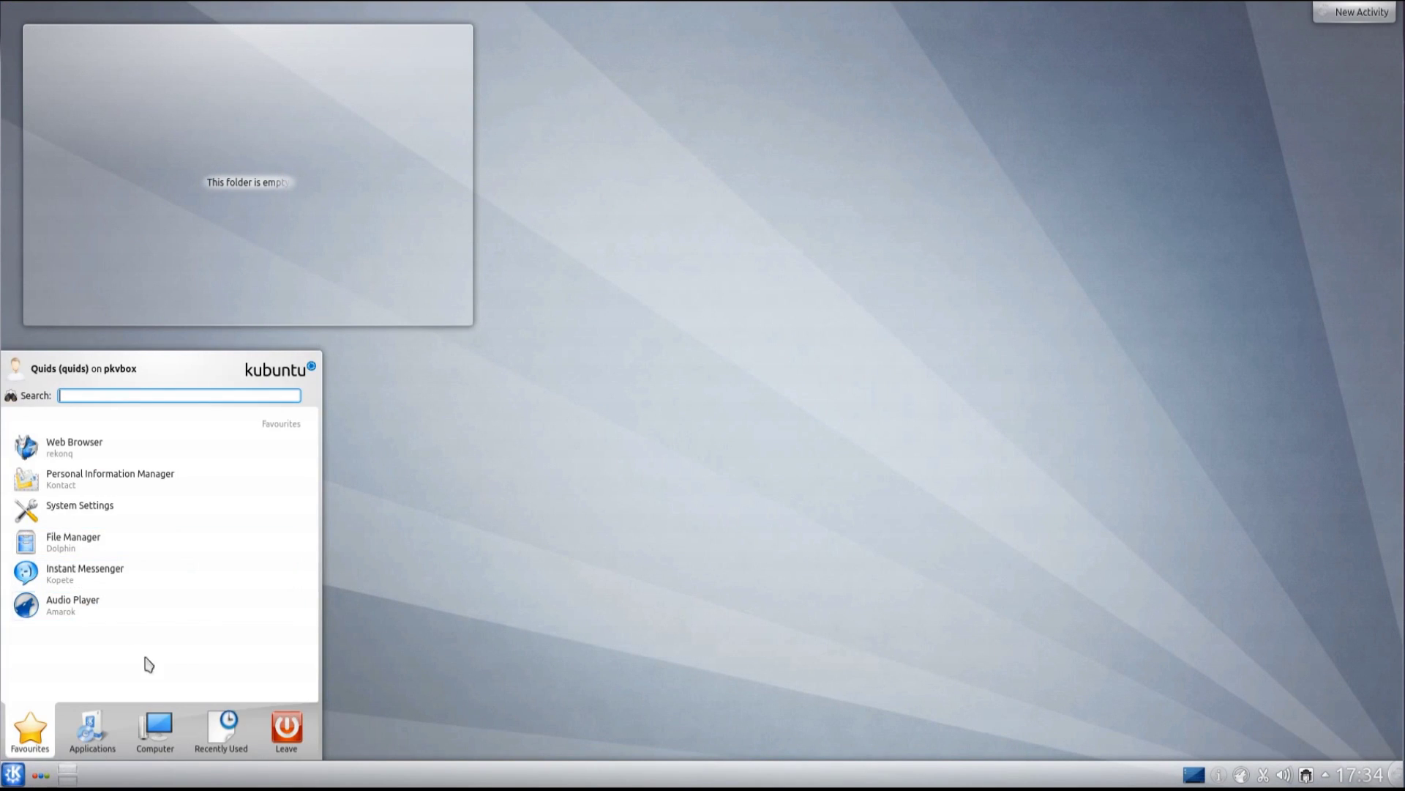
click(93, 739)
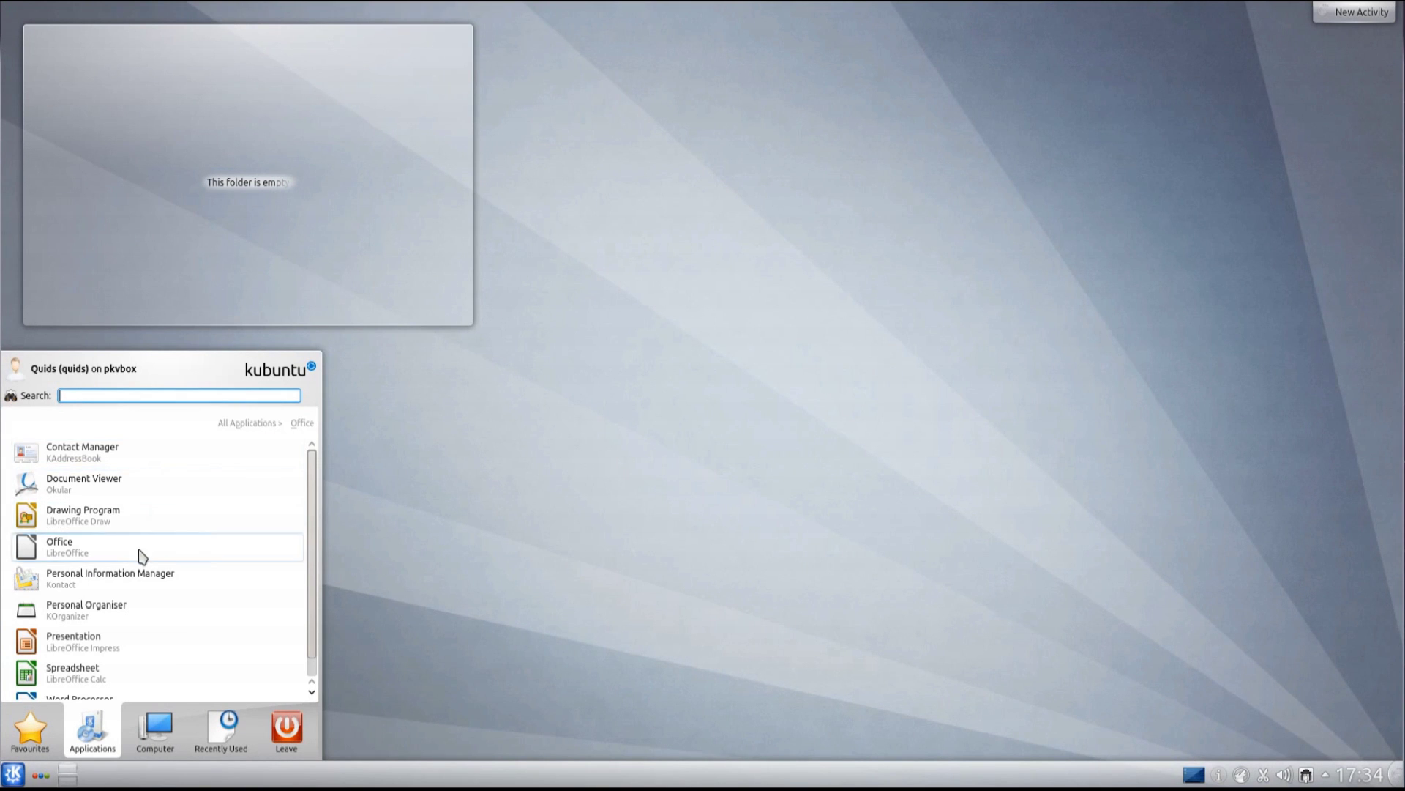
scroll(145, 562, down, 1)
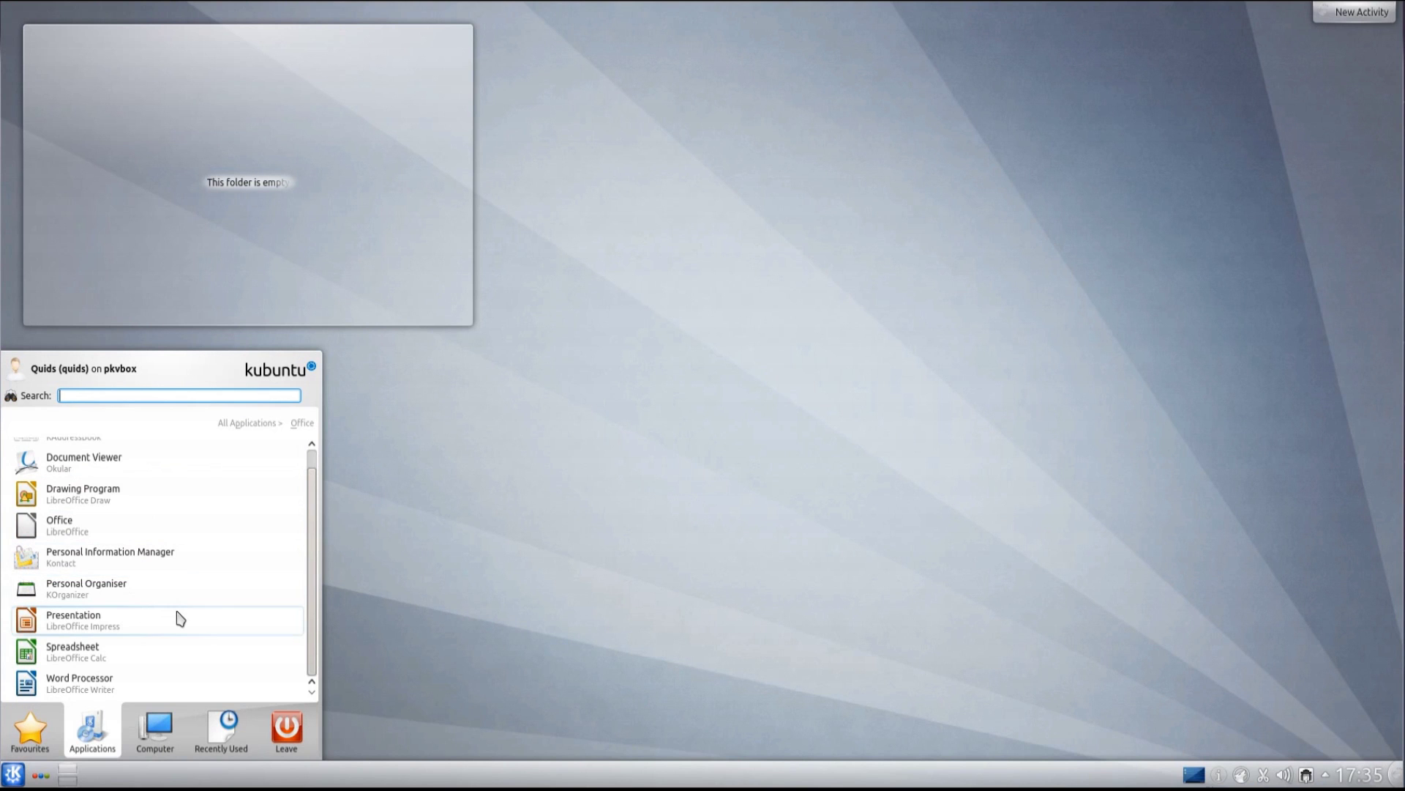
click(146, 684)
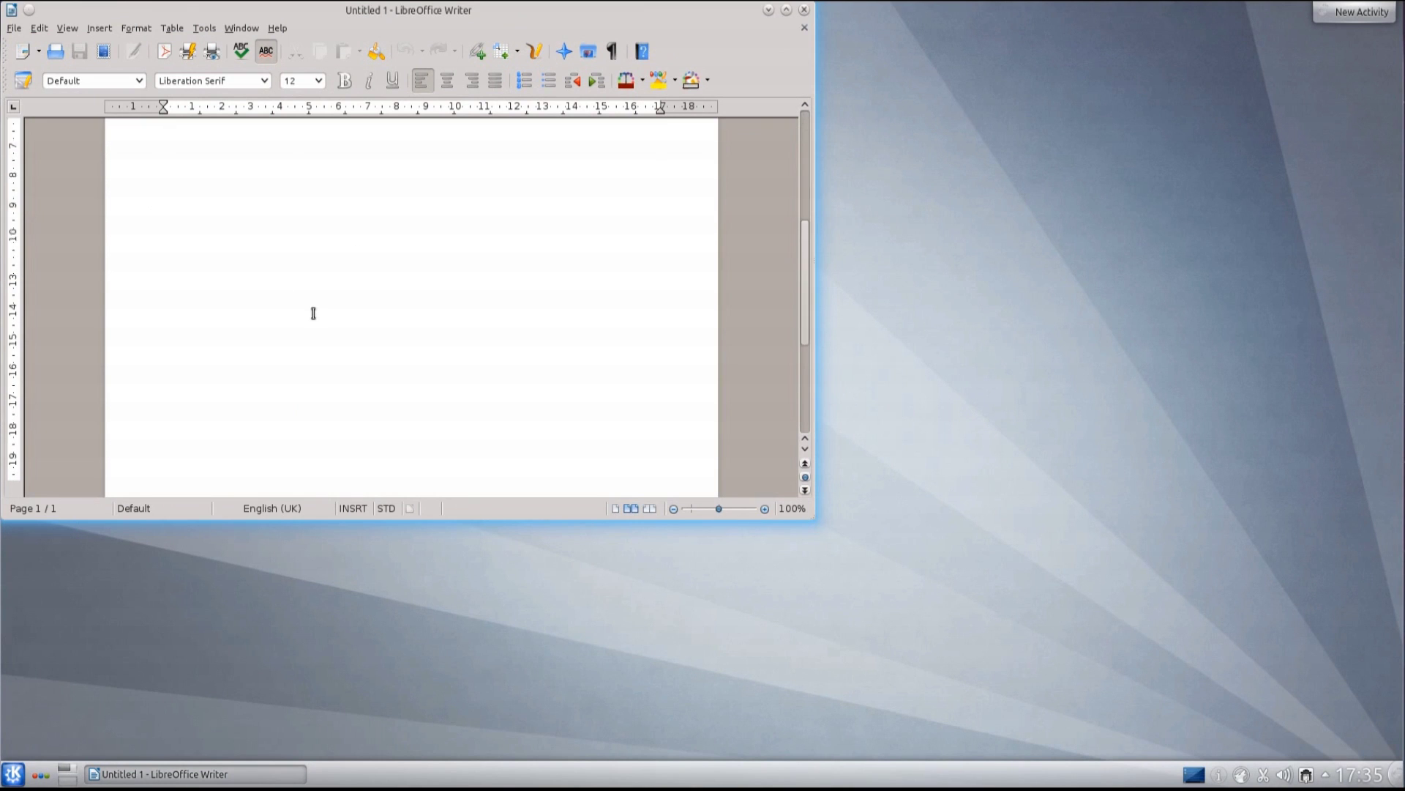
click(805, 10)
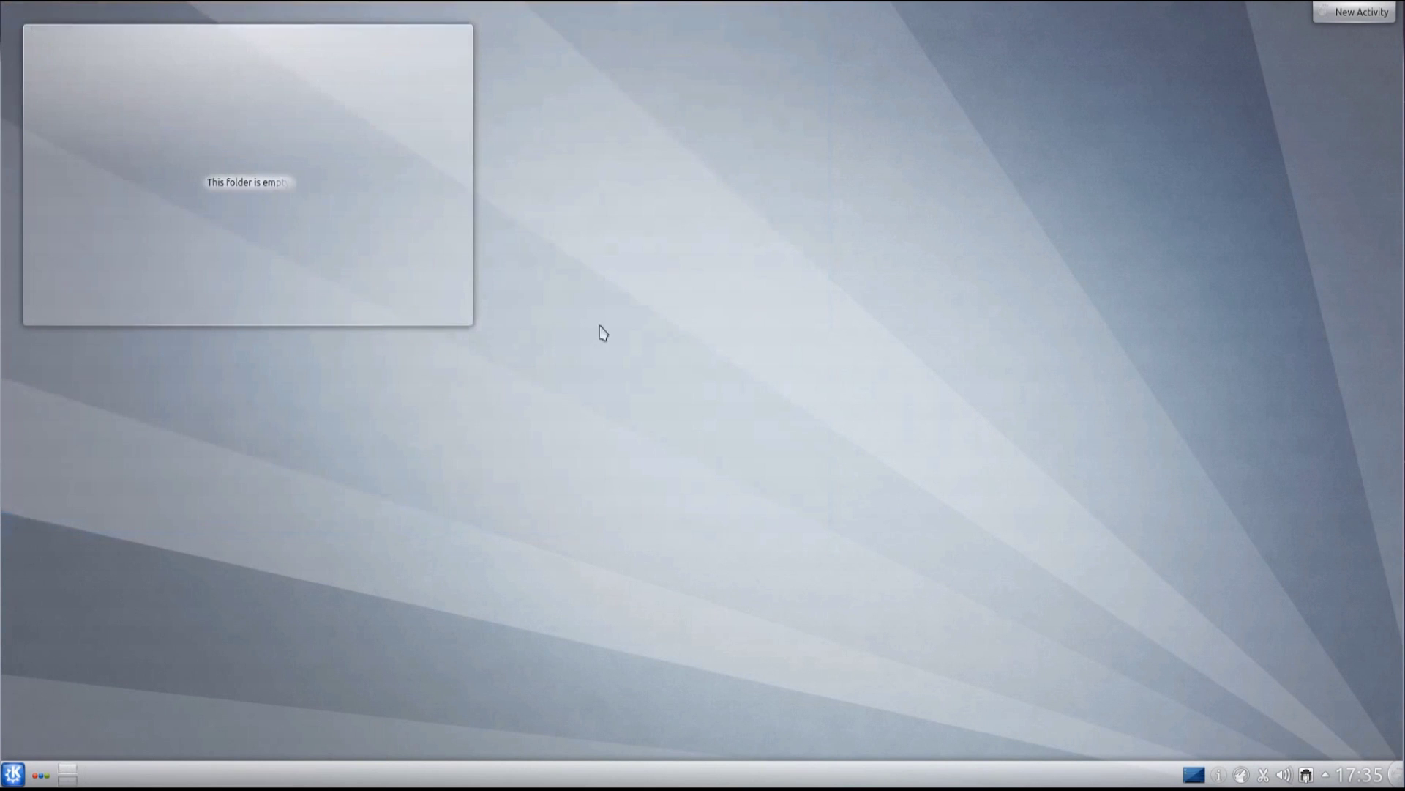
click(12, 775)
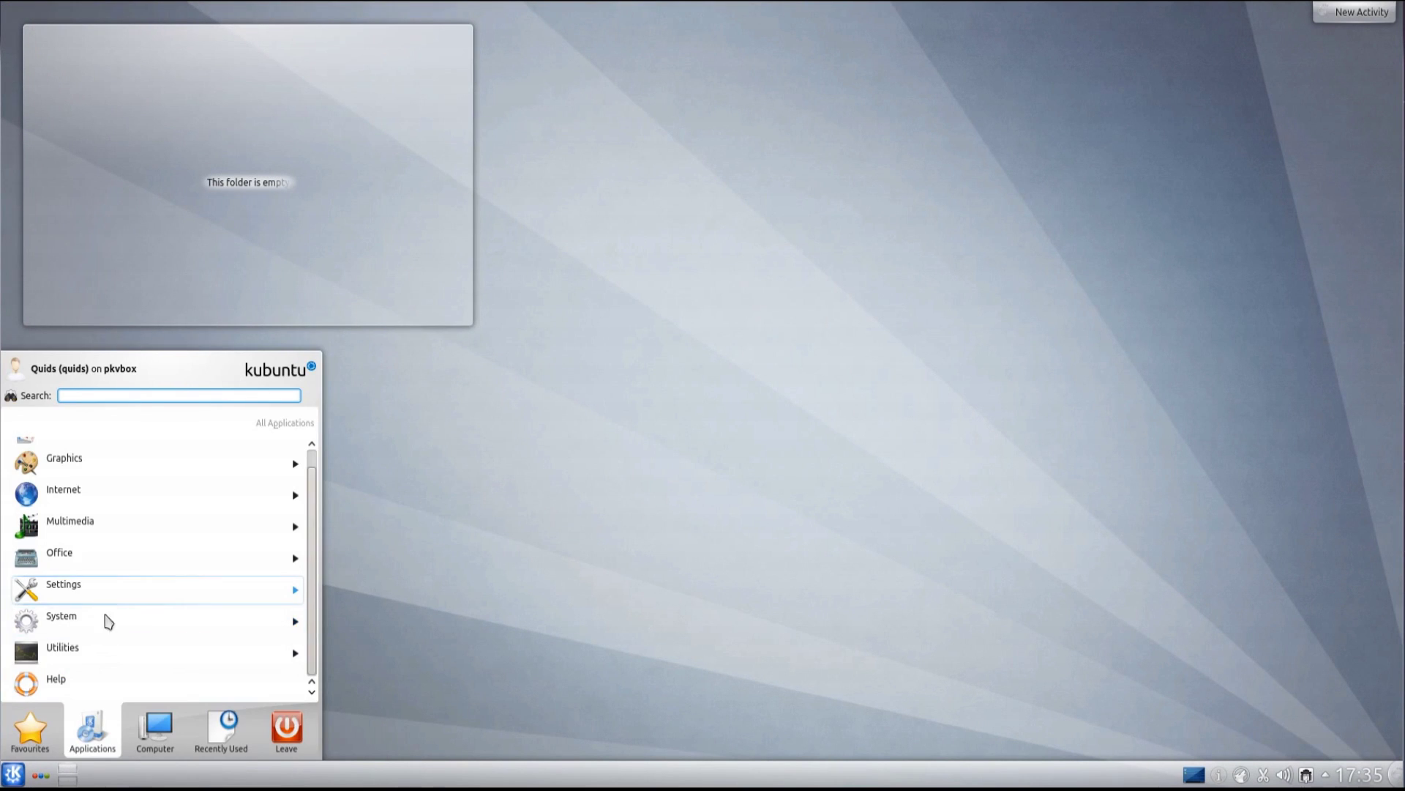
click(101, 594)
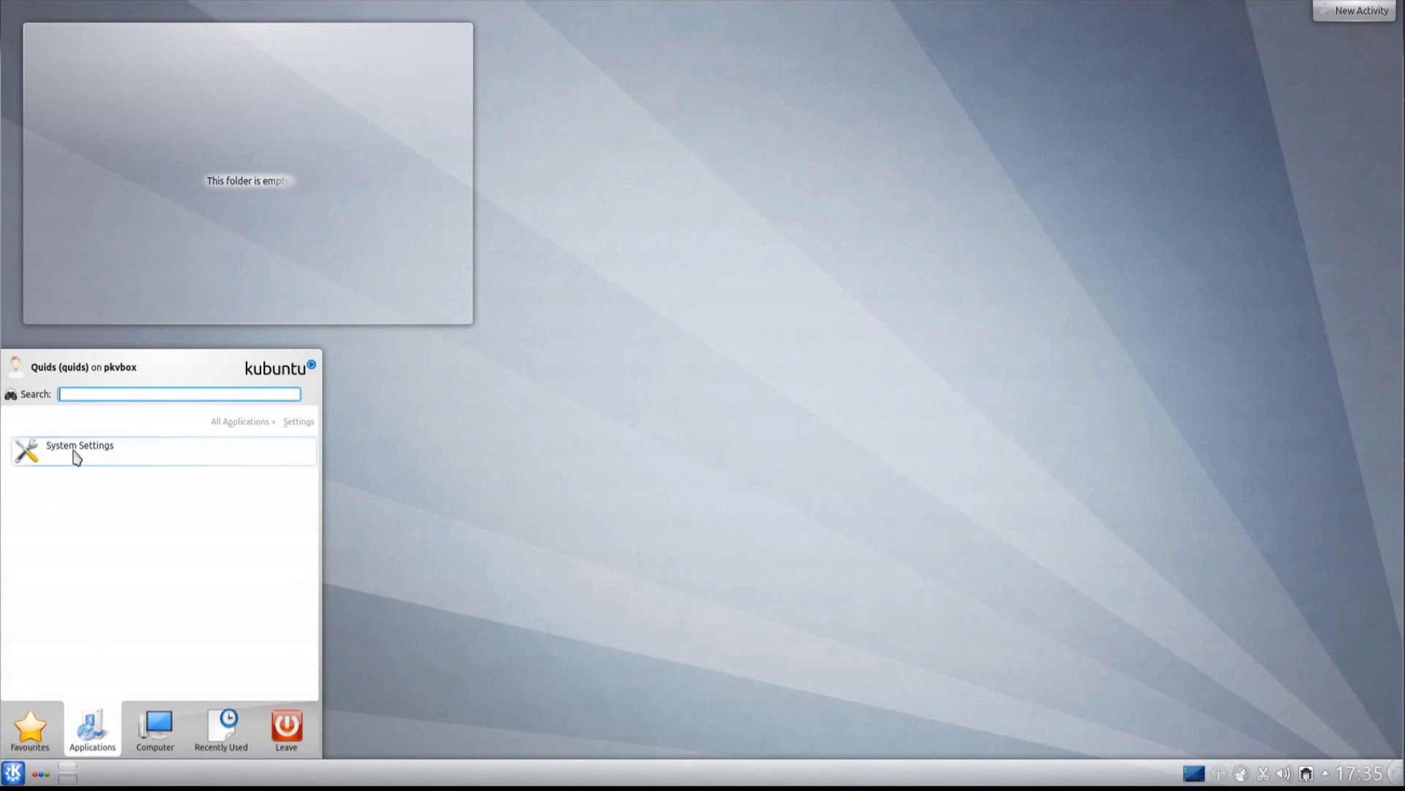
click(72, 456)
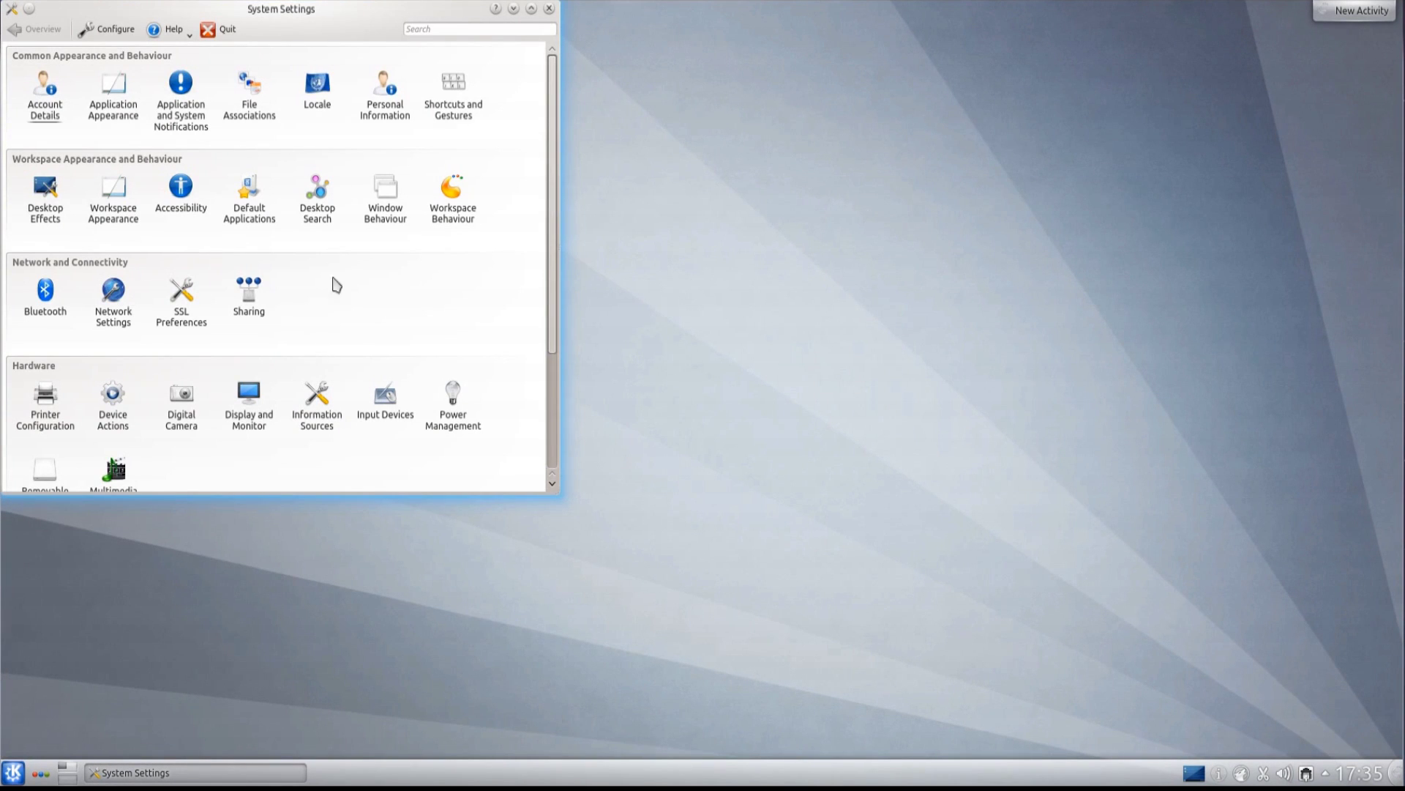
scroll(355, 300, down, 3)
scroll(381, 335, up, 3)
click(480, 28)
click(476, 27)
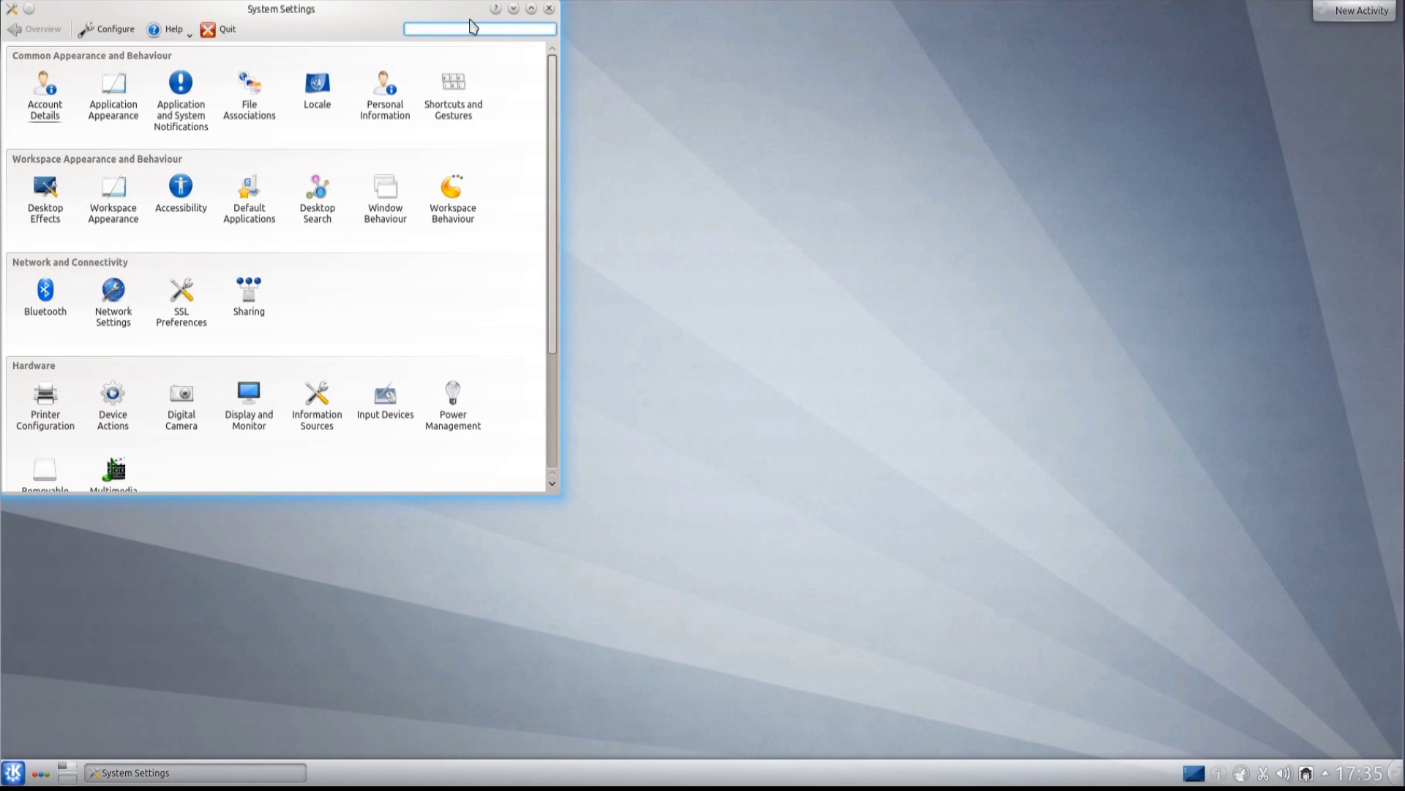
text(ke)
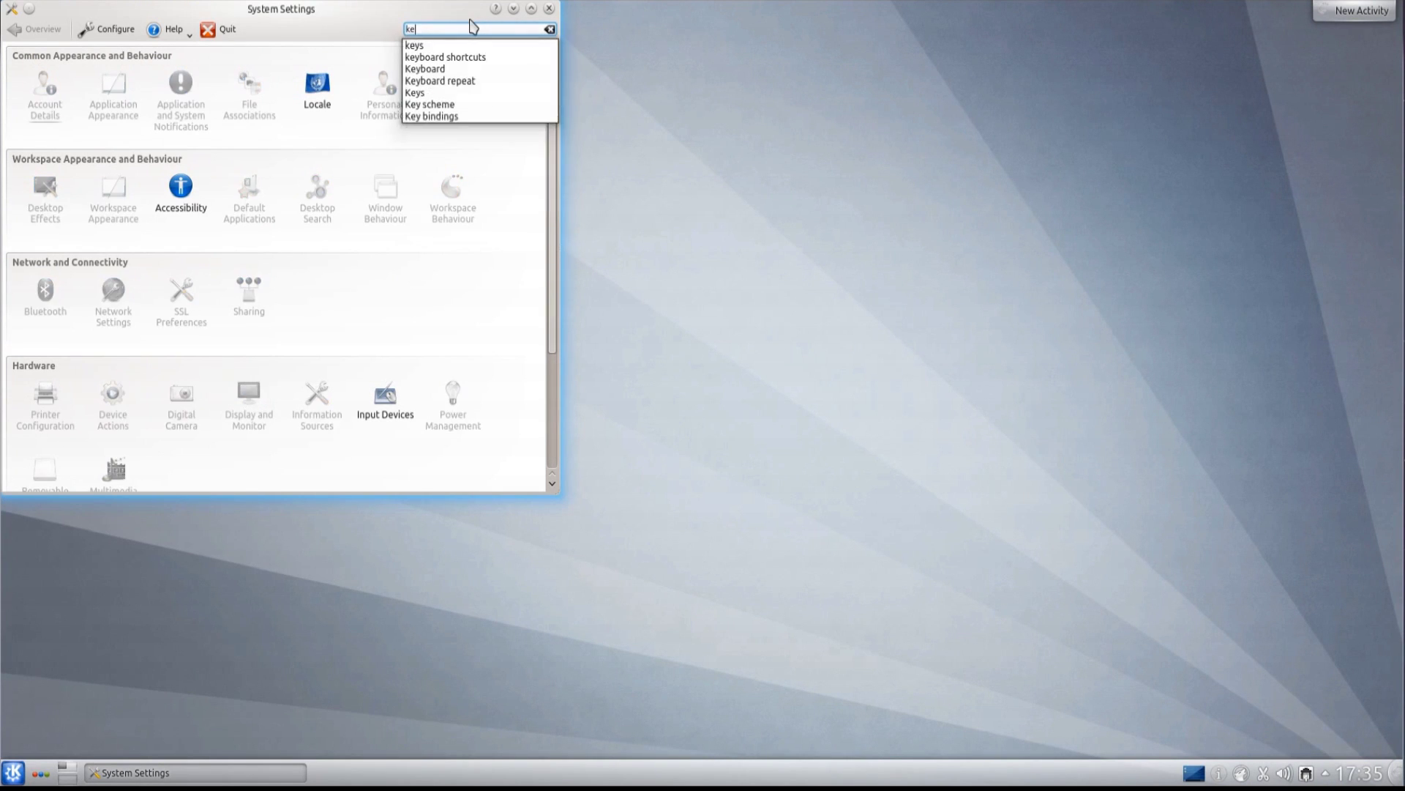
text(yb)
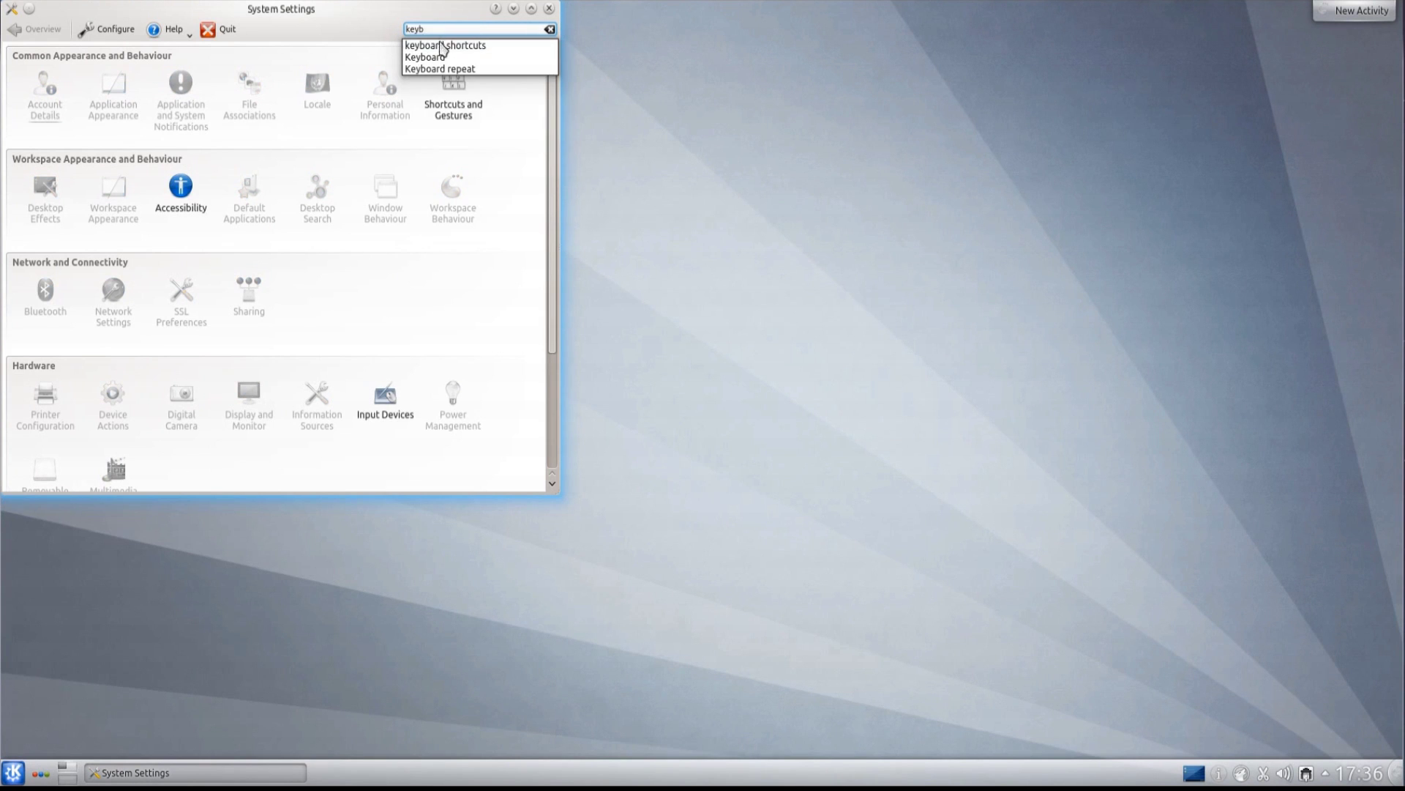
click(440, 45)
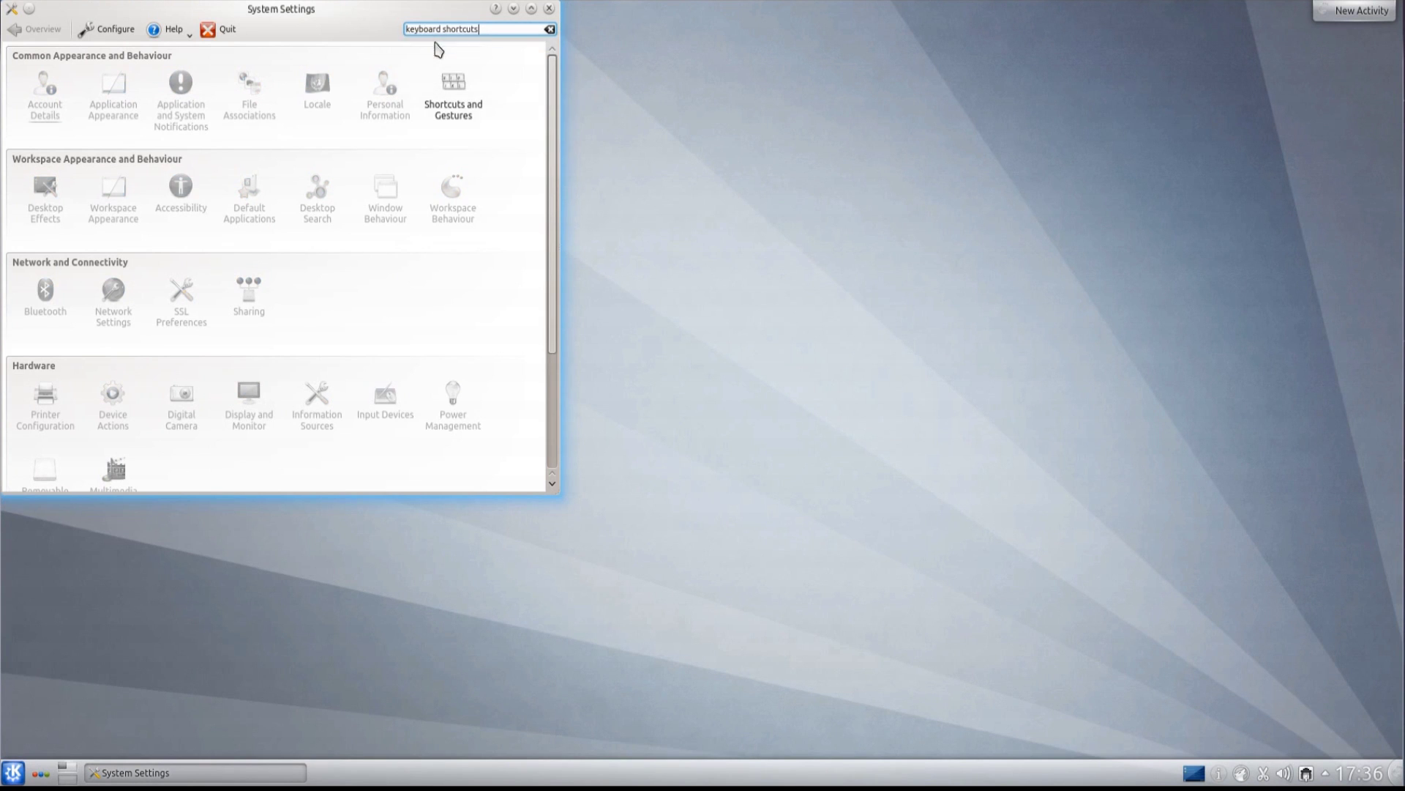
click(455, 97)
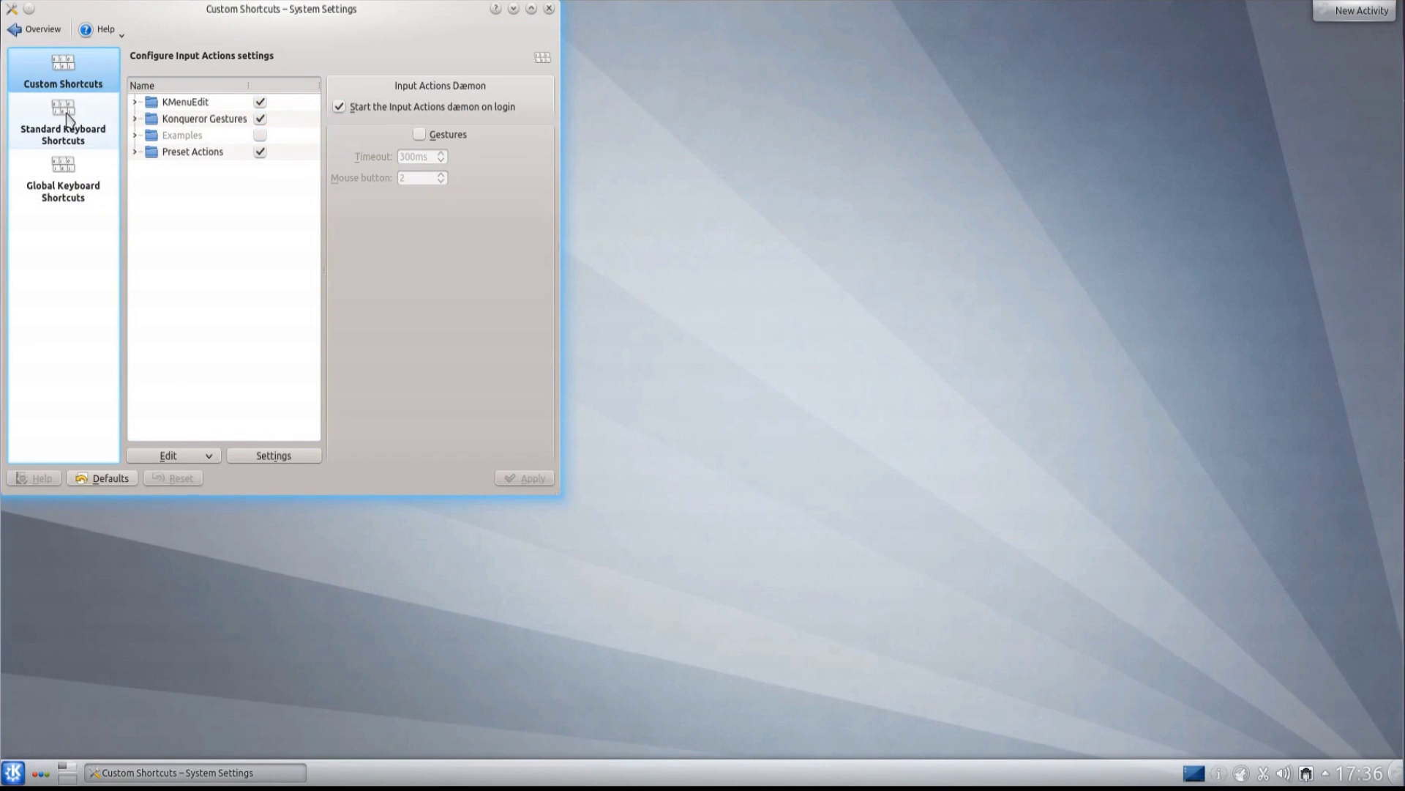
click(68, 117)
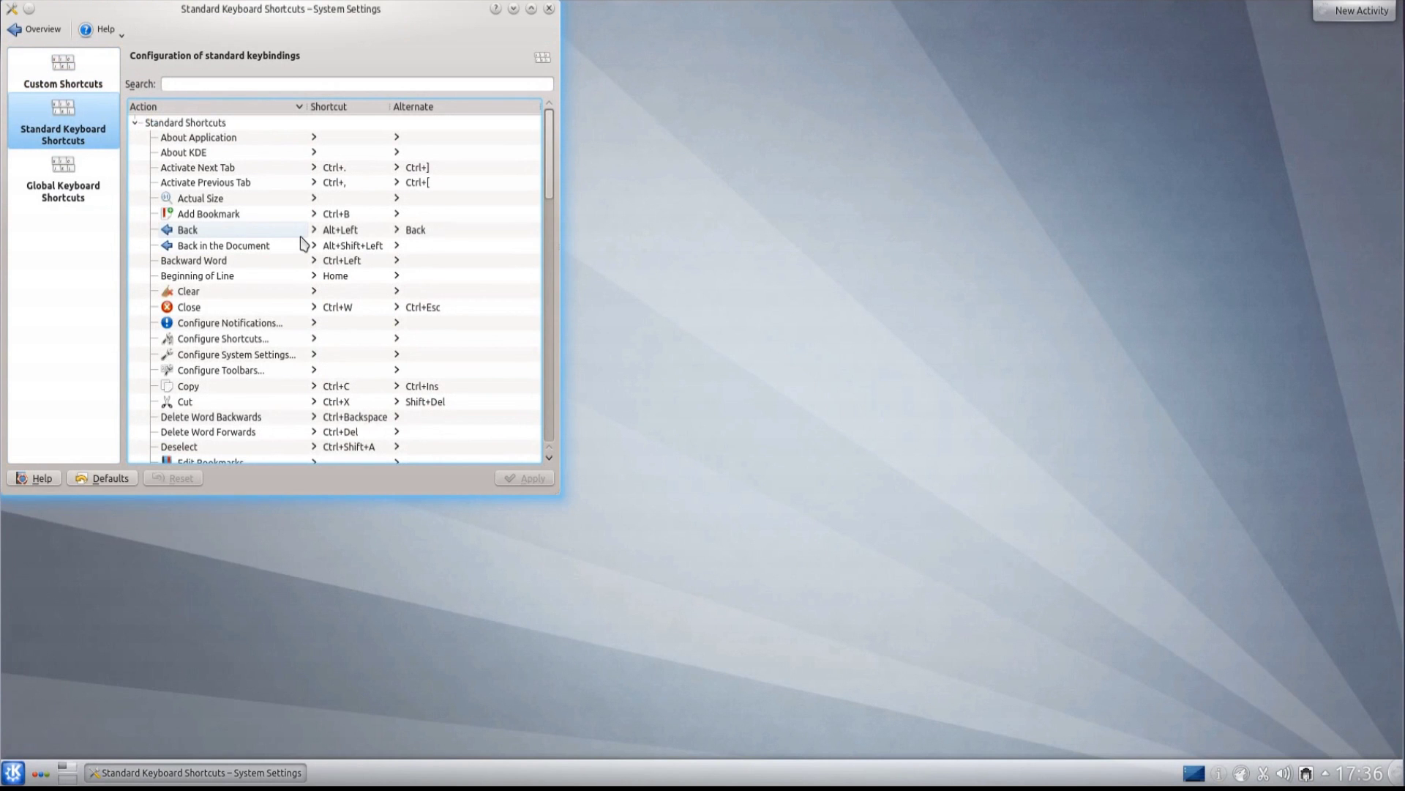
scroll(335, 354, down, 8)
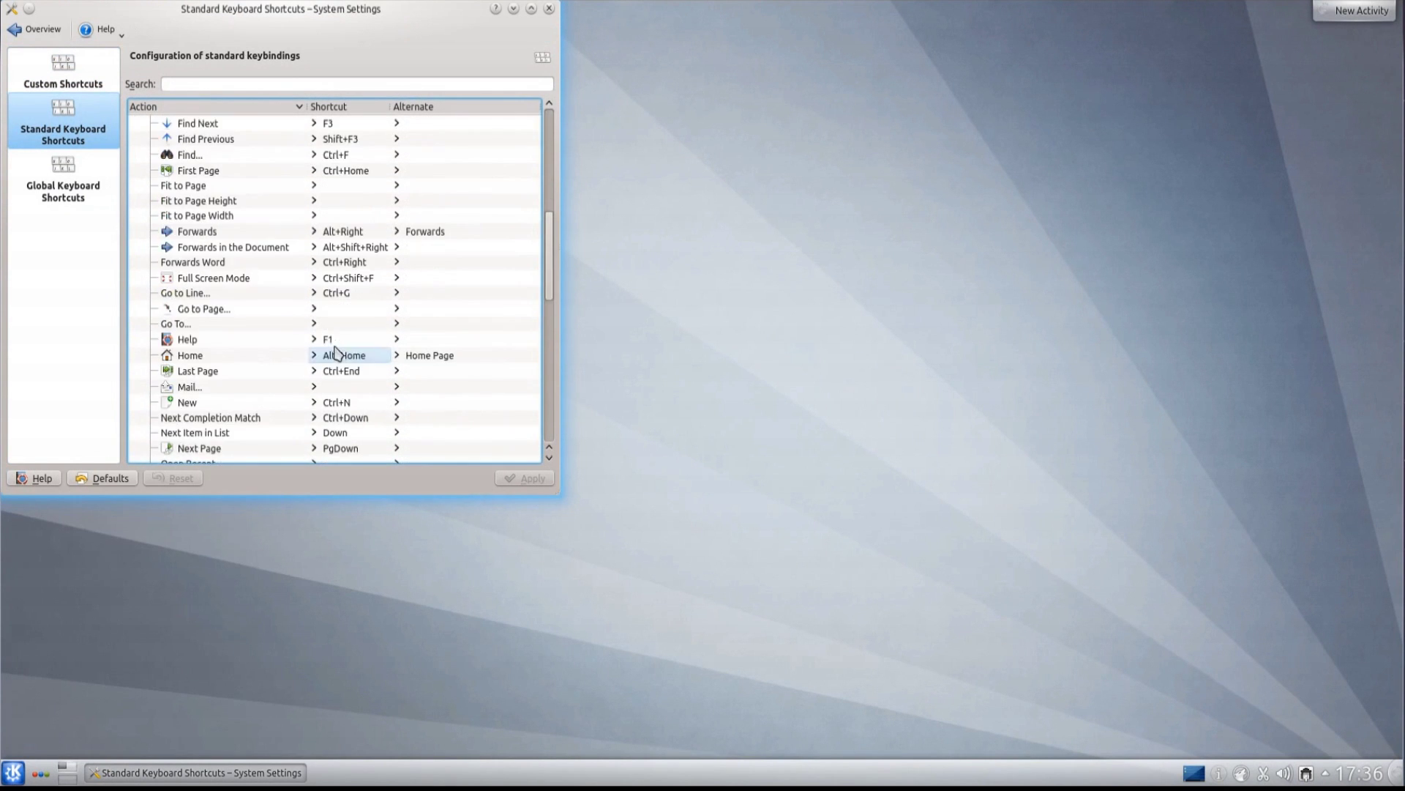
scroll(335, 355, down, 4)
scroll(333, 369, down, 7)
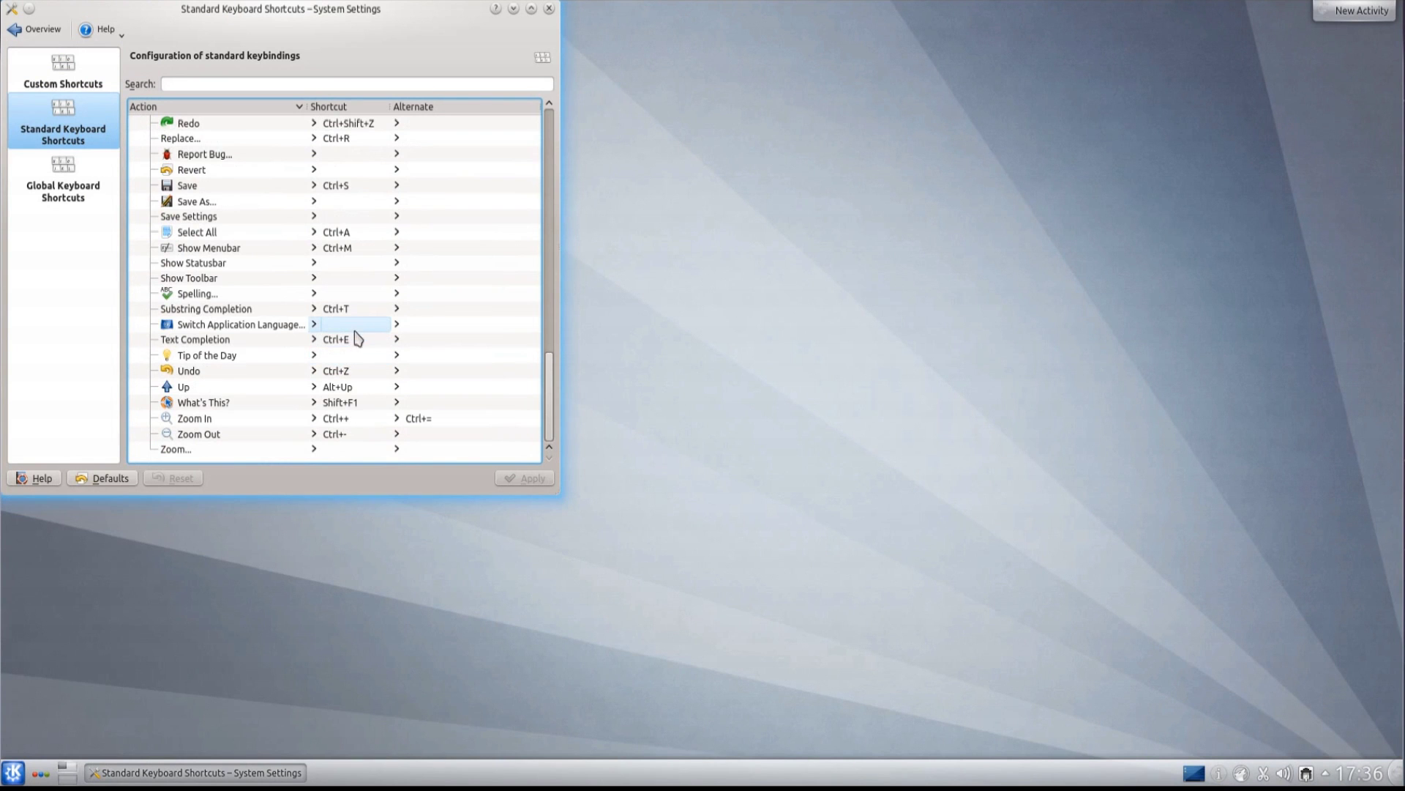
scroll(352, 343, up, 10)
scroll(354, 329, up, 10)
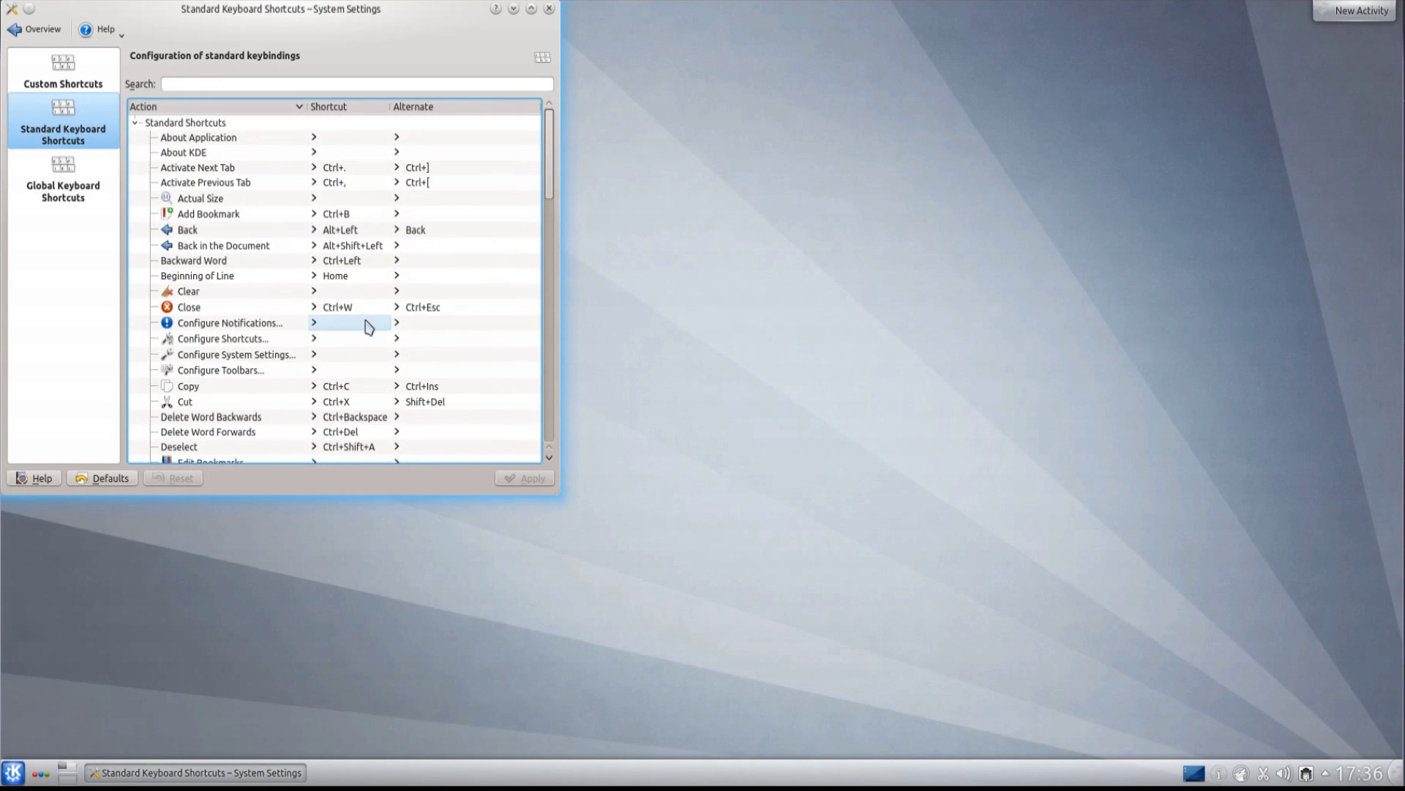
click(549, 9)
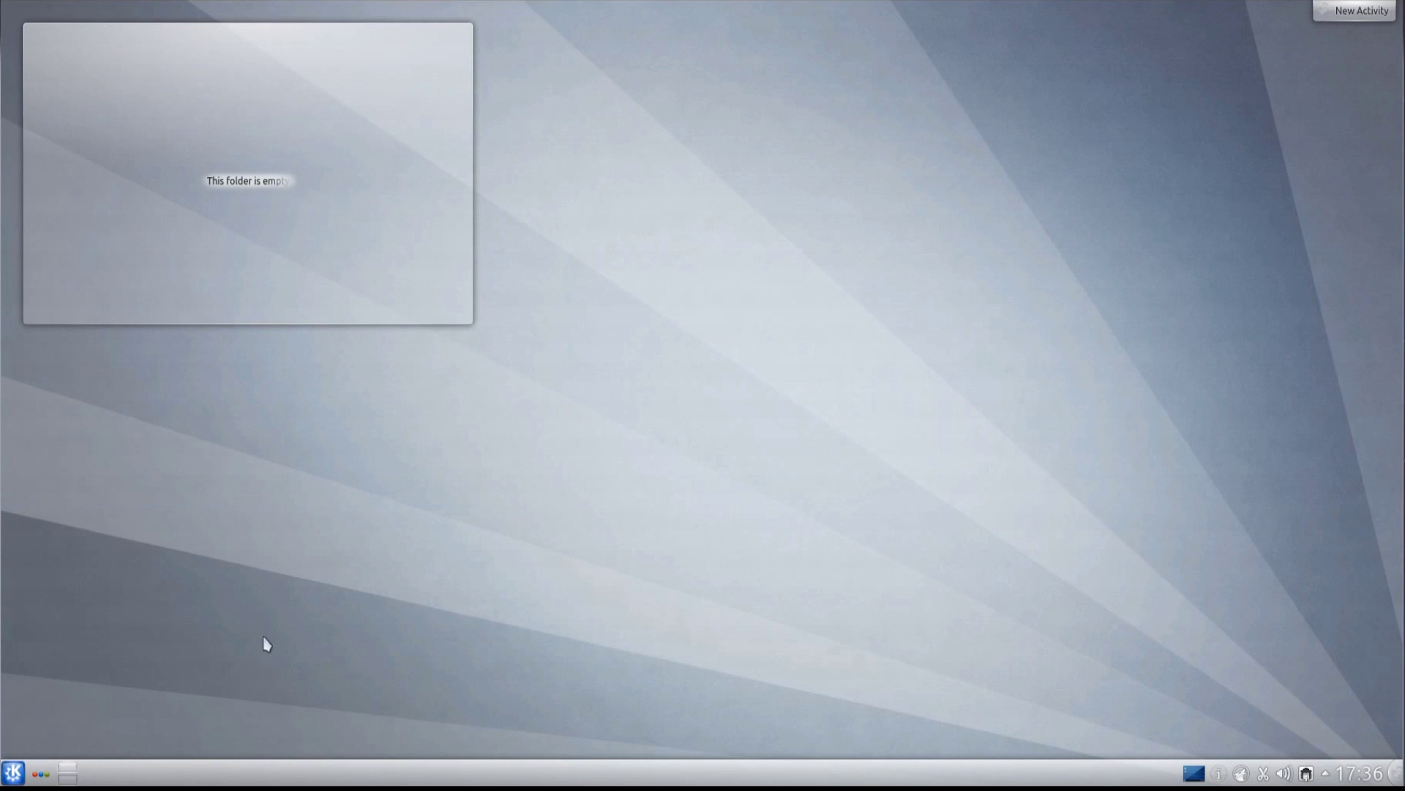
click(24, 775)
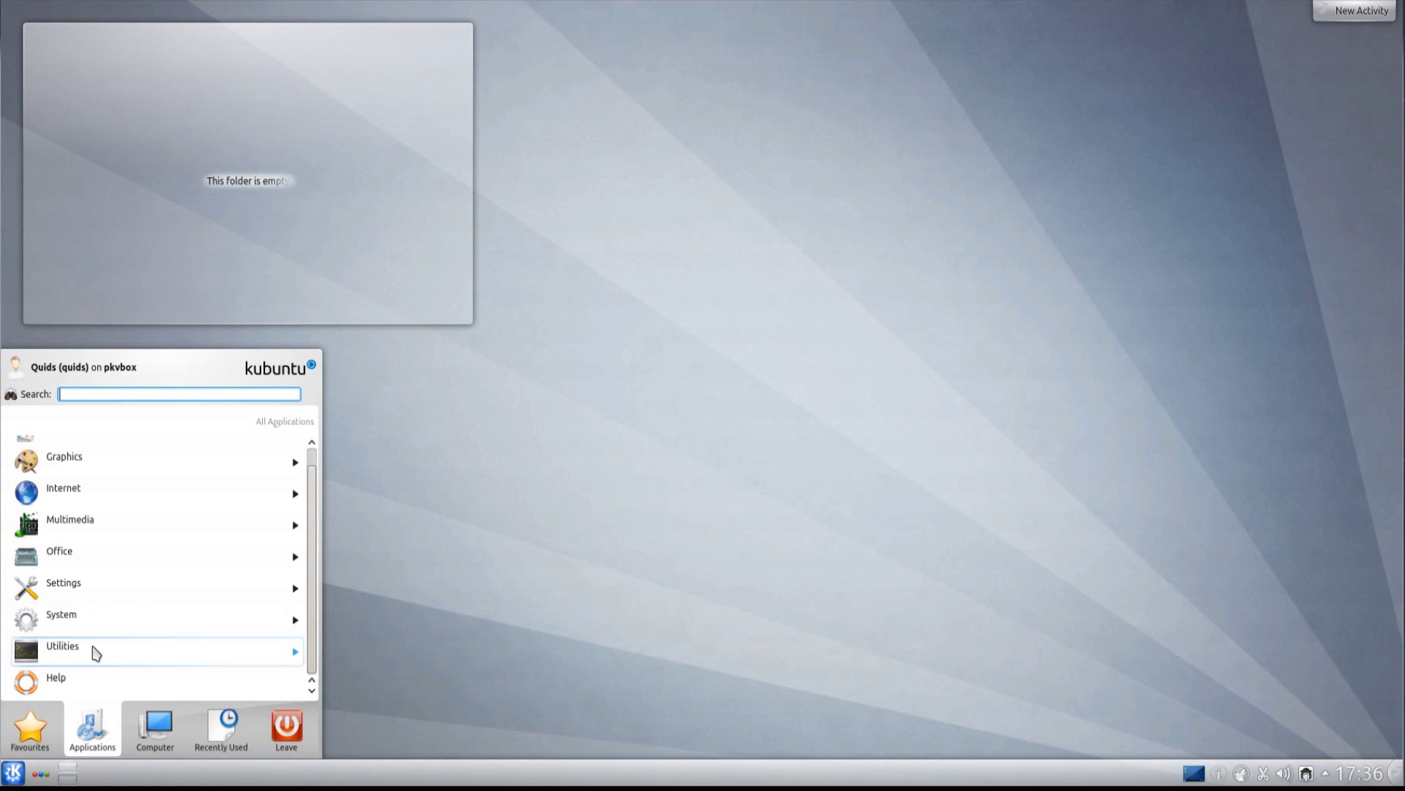
click(95, 652)
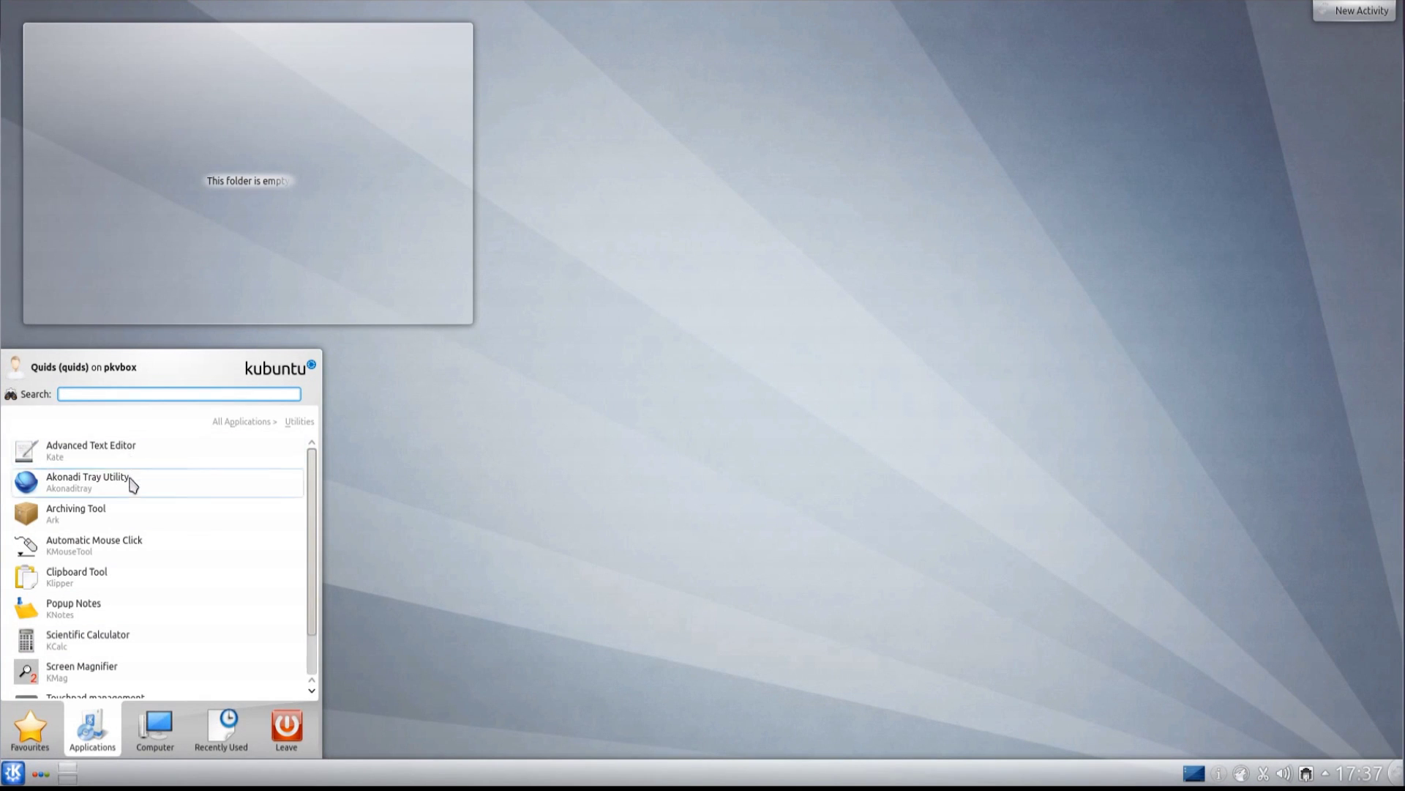
scroll(128, 527, down, 1)
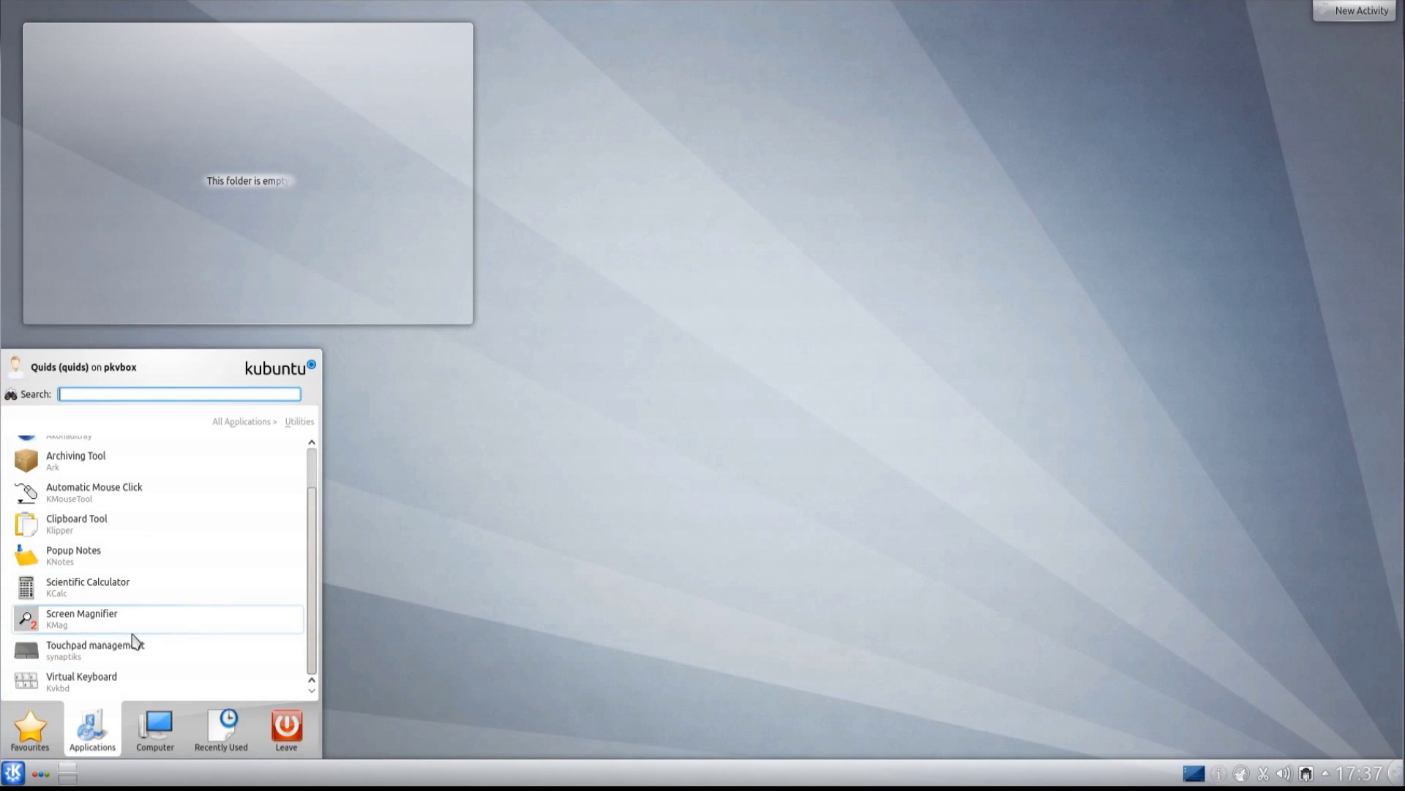
key(Escape)
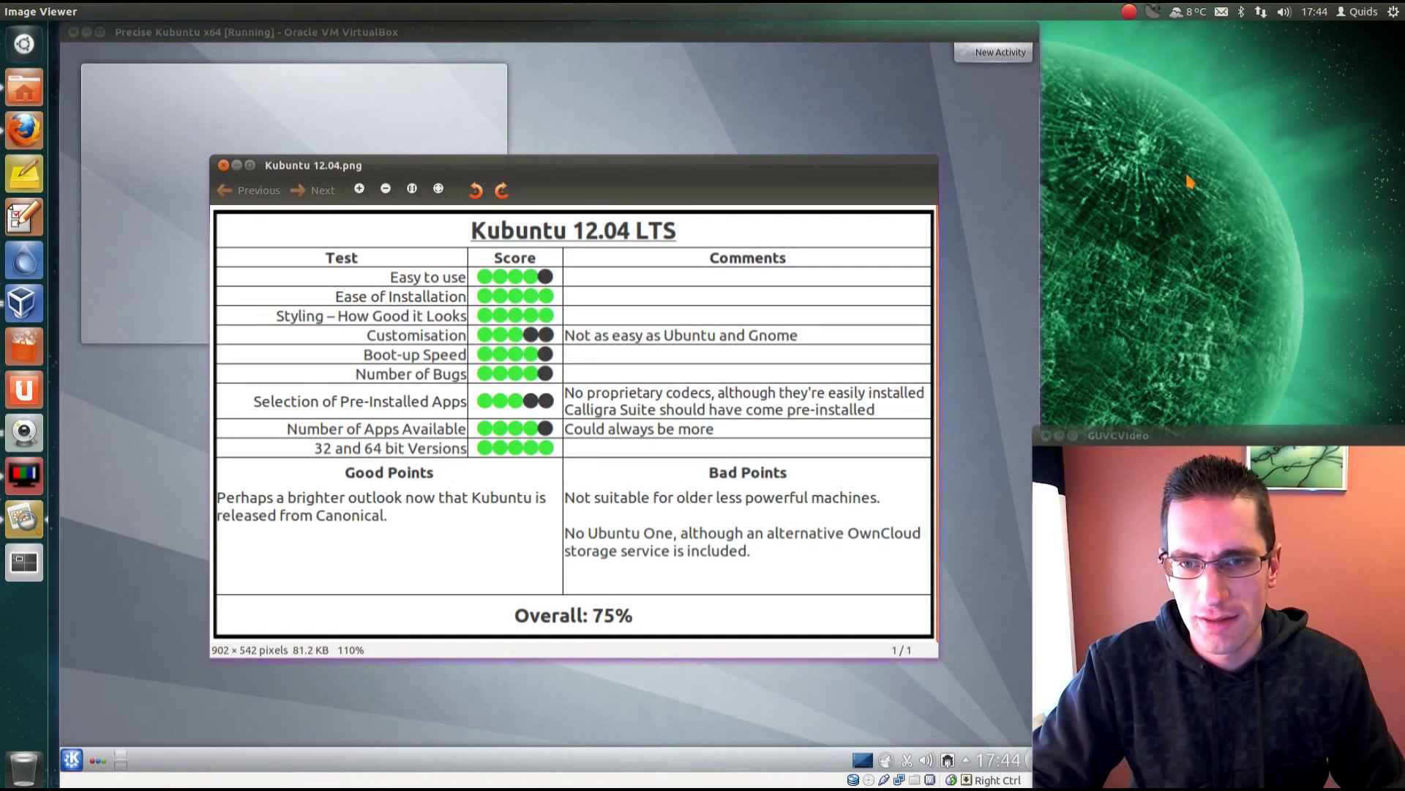